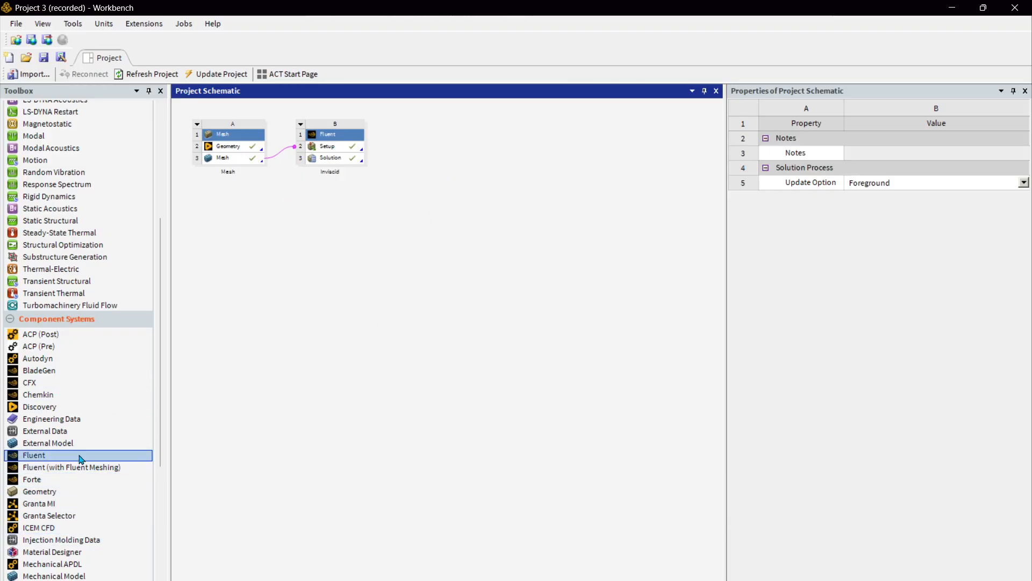
Add a Fluent component system fed by the existing Mesh cell and open its Setup.
{"action": "left_click_drag", "start_coordinate": [79, 459], "coordinate": [250, 159]}
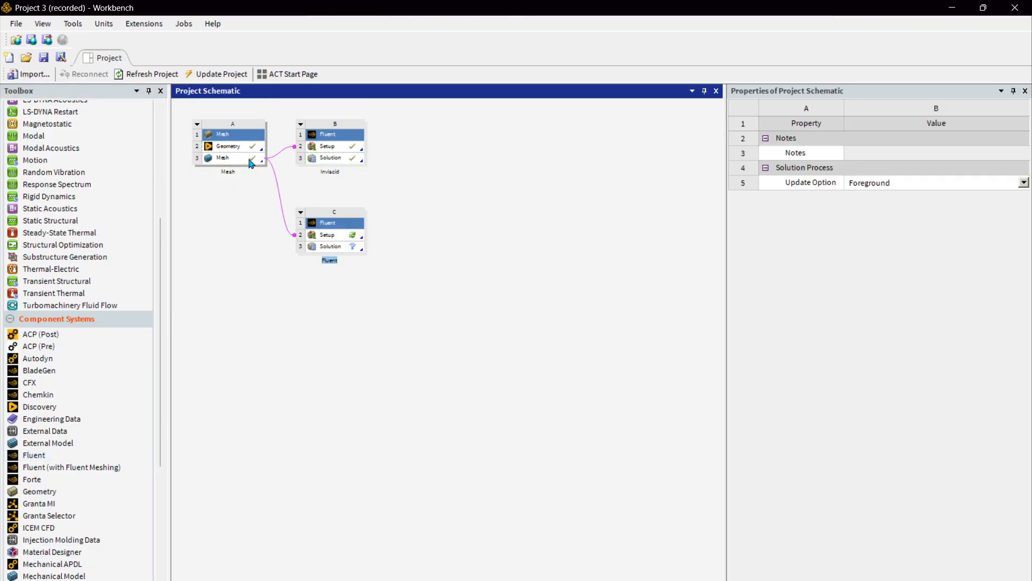
{"action": "left_click", "coordinate": [270, 300]}
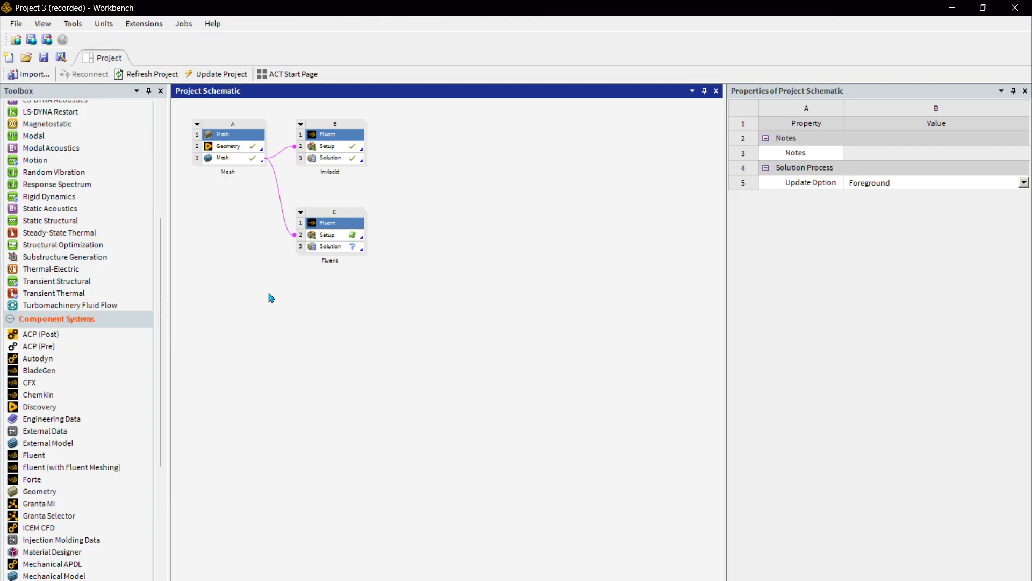
{"action": "left_click", "coordinate": [352, 240]}
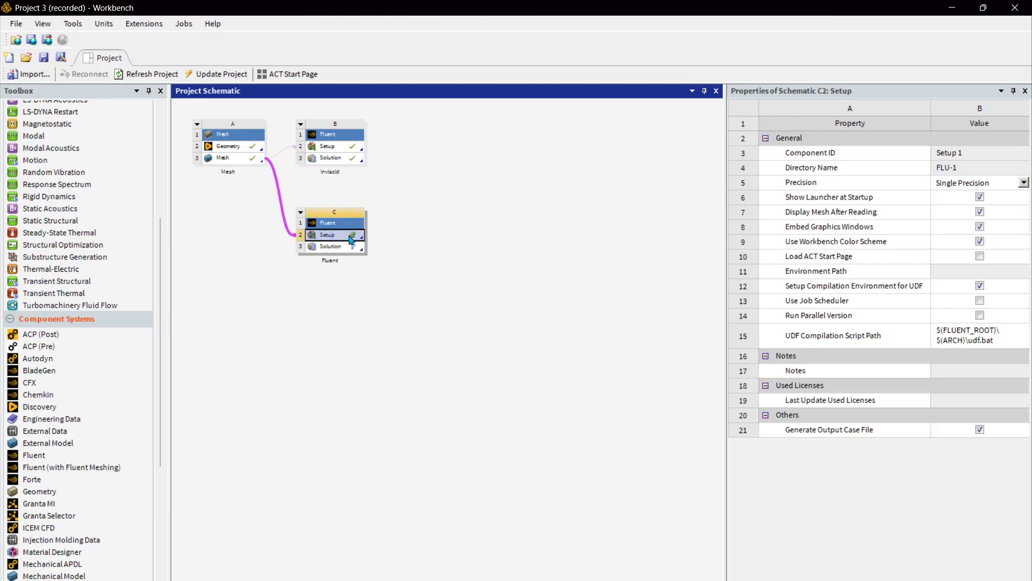
{"action": "double_click", "coordinate": [352, 240]}
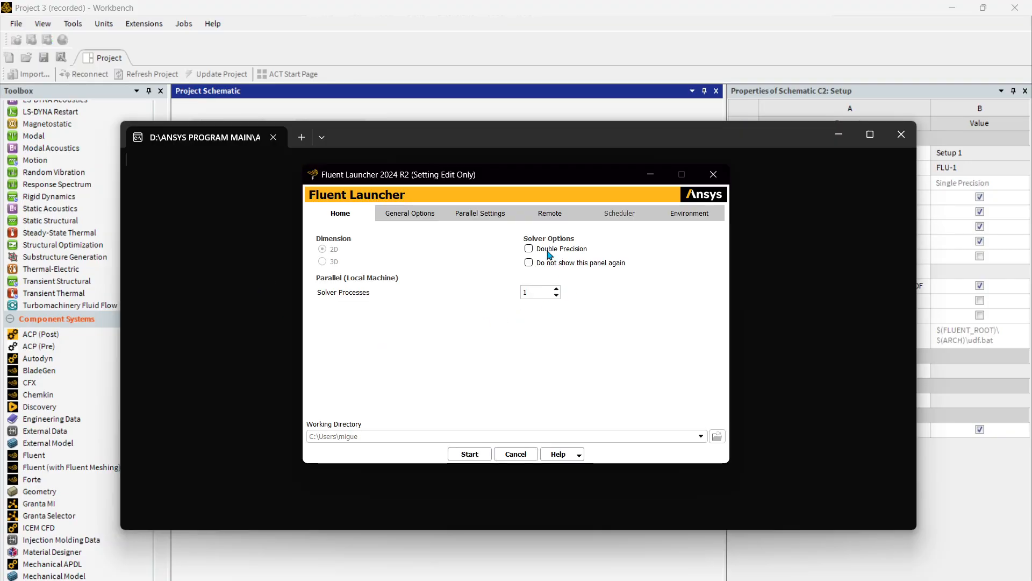
Start the Fluent solver in double precision with 6 solver processes.
{"action": "left_click", "coordinate": [548, 293]}
{"action": "type", "text": "6"}
{"action": "left_click", "coordinate": [476, 455]}
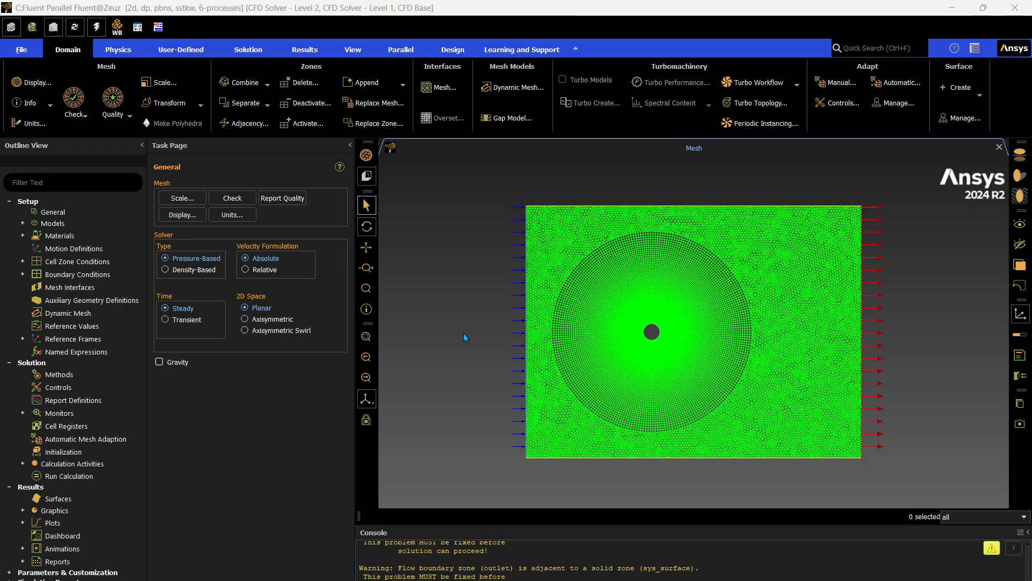
Expand the available physics models and clear all logged warning messages.
{"action": "left_click", "coordinate": [23, 224]}
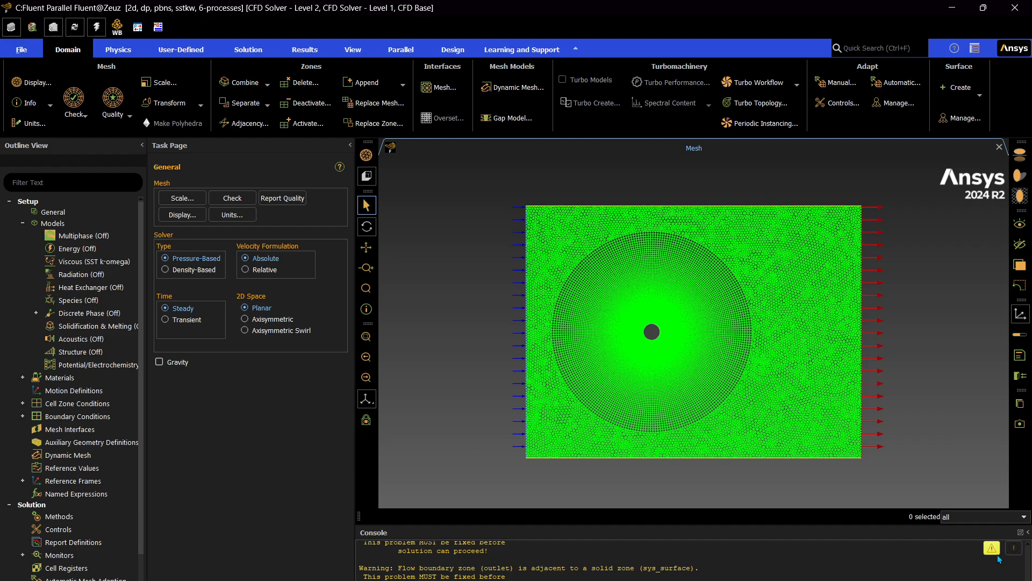
{"action": "left_click", "coordinate": [992, 548]}
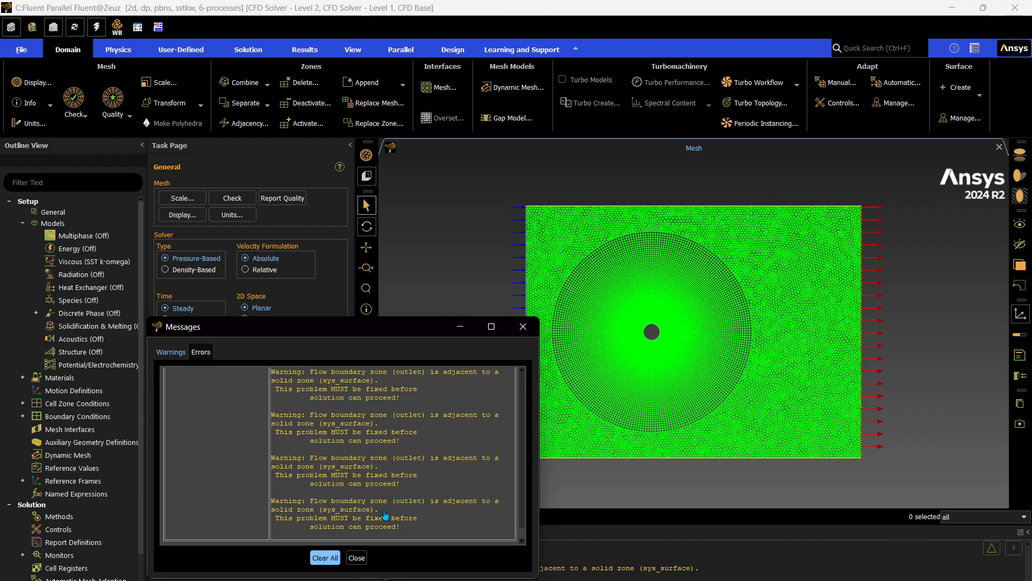
{"action": "left_click", "coordinate": [326, 557]}
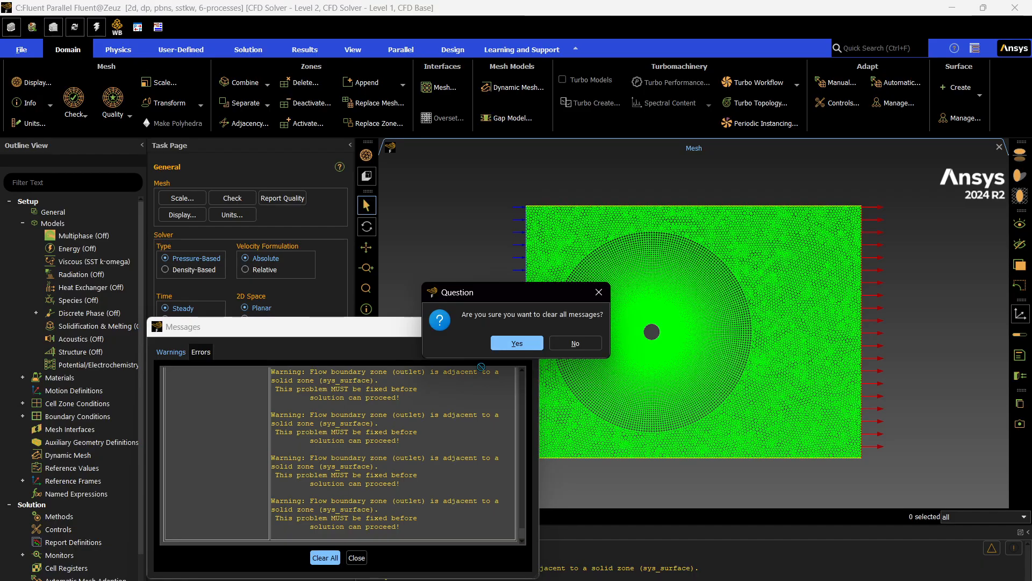
{"action": "left_click", "coordinate": [517, 343]}
{"action": "left_click", "coordinate": [356, 557]}
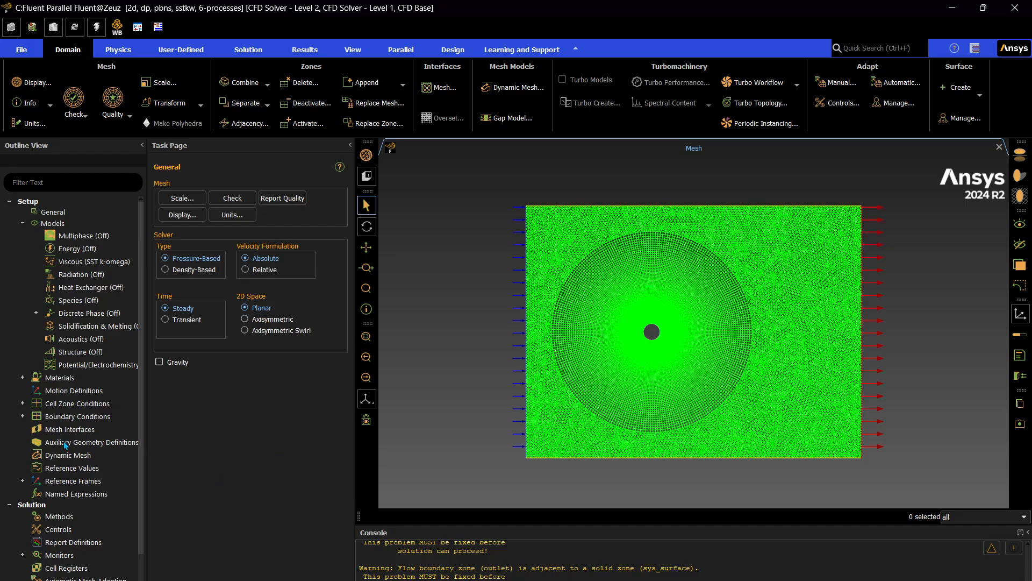
Change the sys_surface cell zone's type from solid to fluid, keeping air as its material.
{"action": "double_click", "coordinate": [78, 403]}
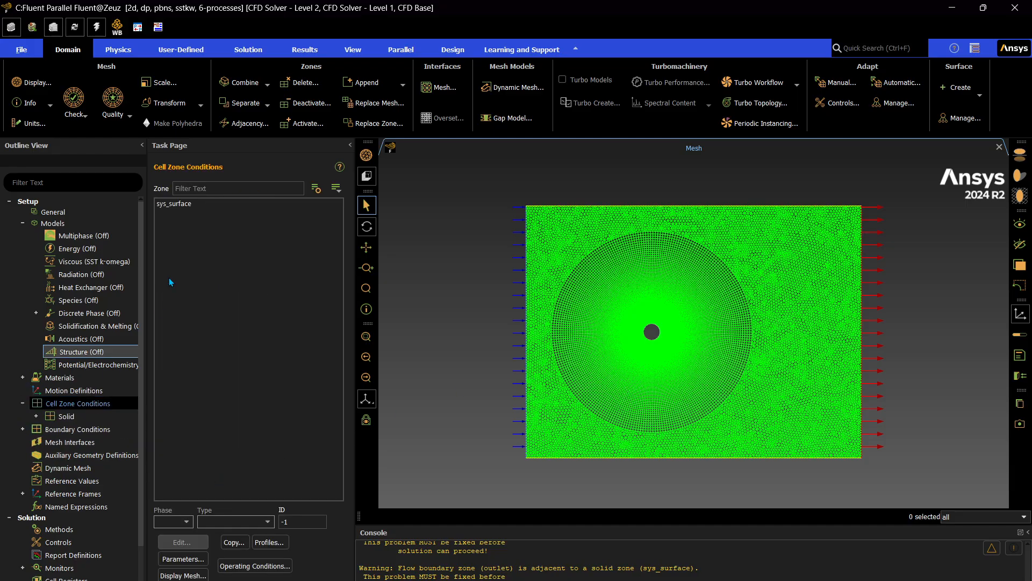
{"action": "left_click", "coordinate": [173, 203]}
{"action": "left_click", "coordinate": [235, 521]}
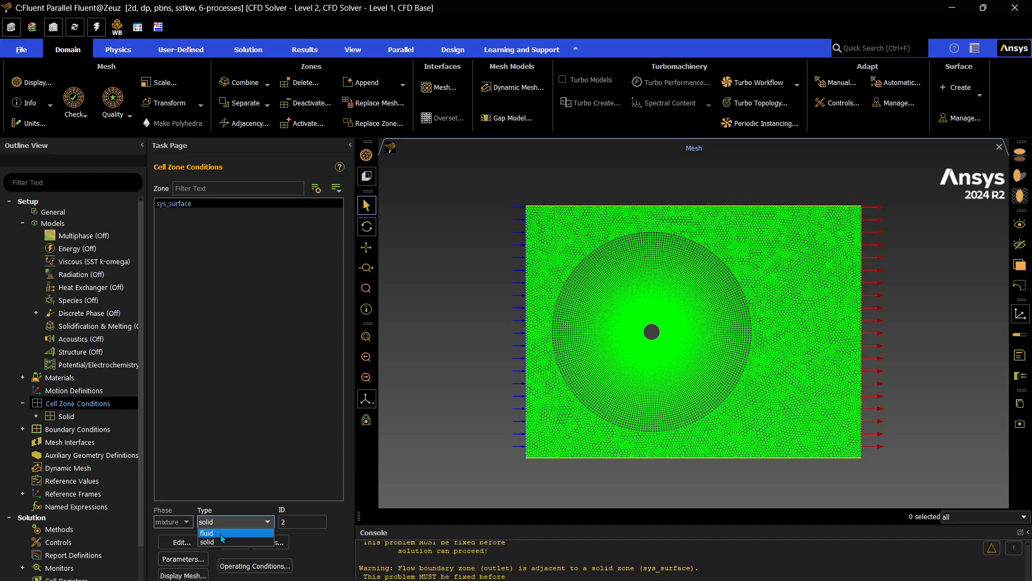
{"action": "left_click", "coordinate": [221, 534]}
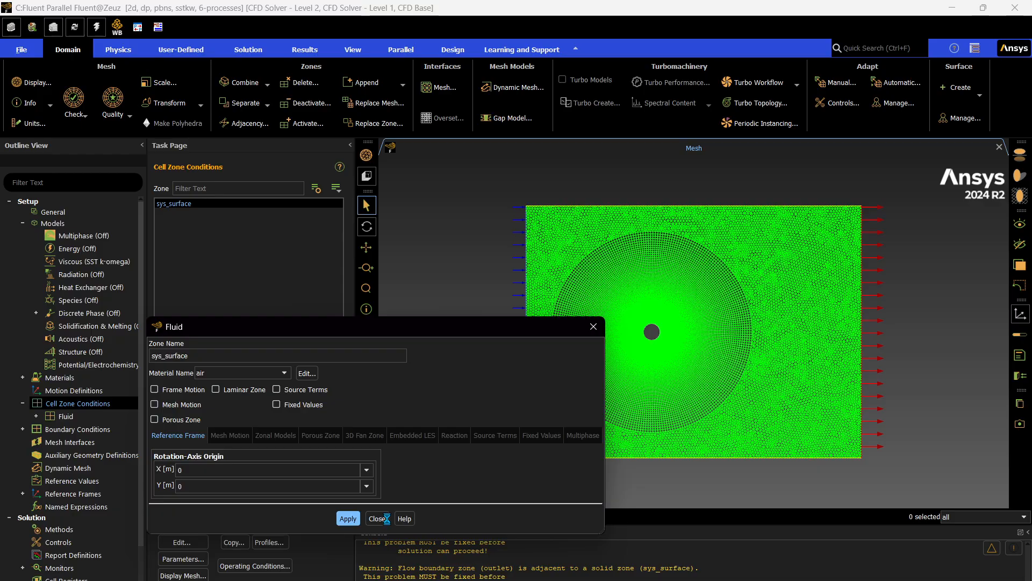
{"action": "left_click", "coordinate": [378, 518]}
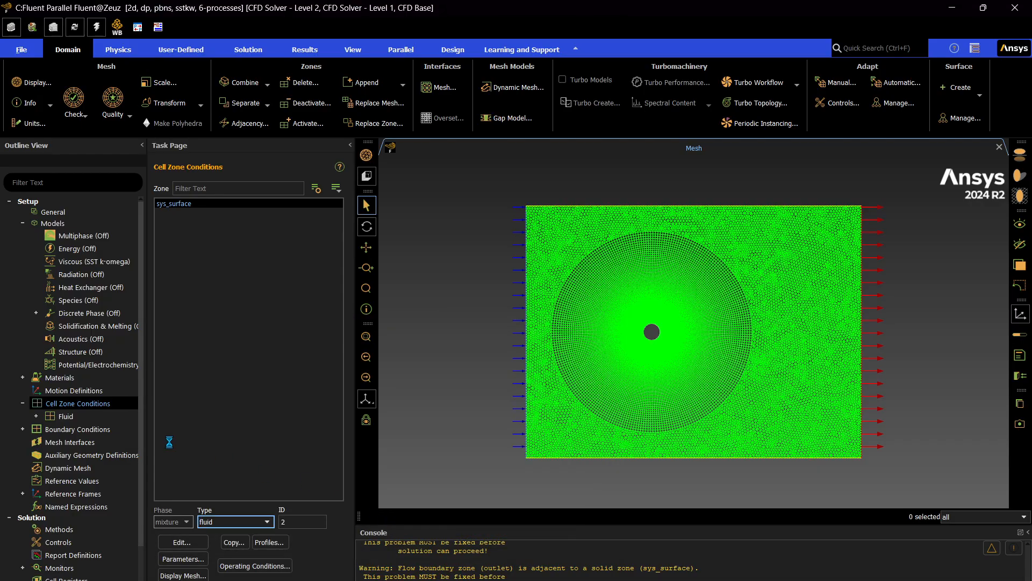
Set the viscous model to Laminar.
{"action": "double_click", "coordinate": [69, 262]}
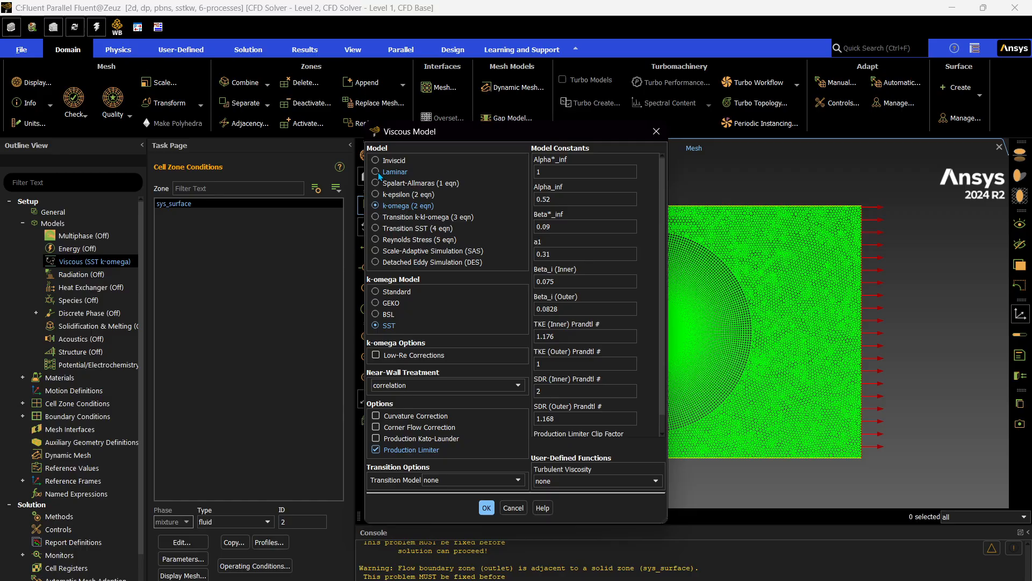
{"action": "left_click", "coordinate": [376, 172]}
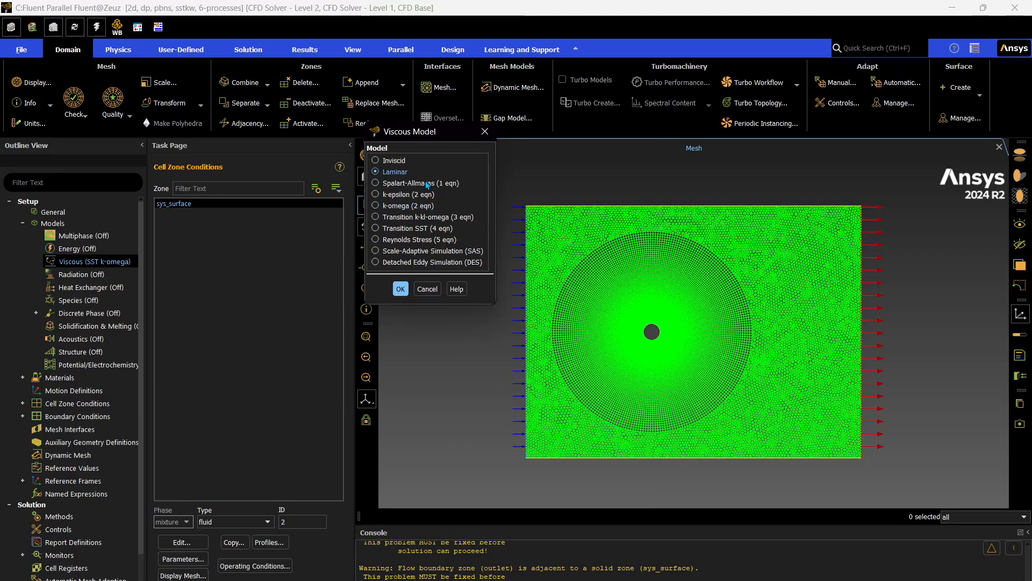
{"action": "left_click", "coordinate": [407, 292]}
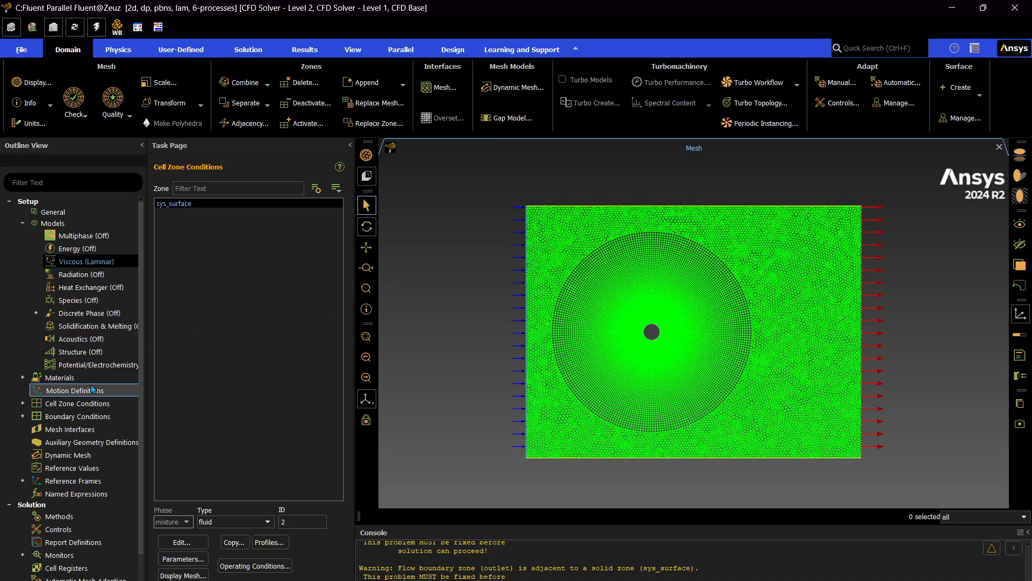
Open the Reference Values settings.
{"action": "scroll", "coordinate": [68, 430], "scroll_direction": "down", "scroll_amount": 1}
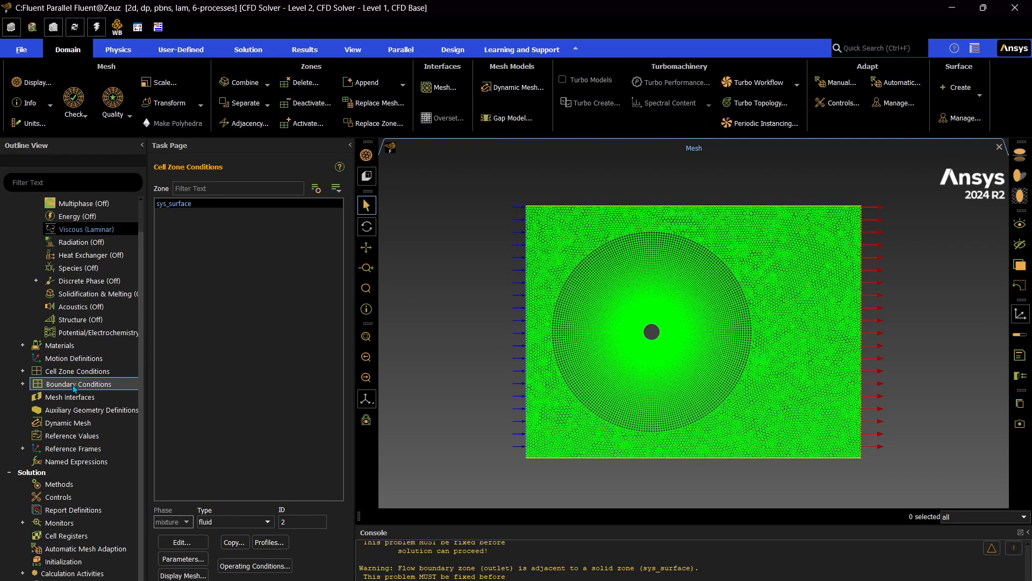
{"action": "double_click", "coordinate": [79, 439]}
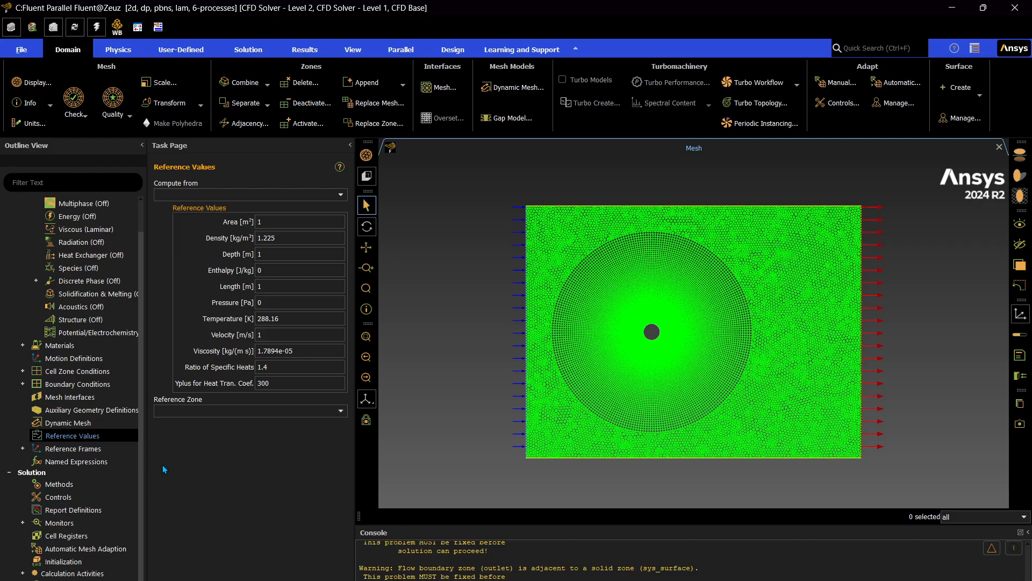
Set the inlet boundary's velocity magnitude to 0.00291102041 m/s, normal to the boundary.
{"action": "left_click", "coordinate": [22, 383]}
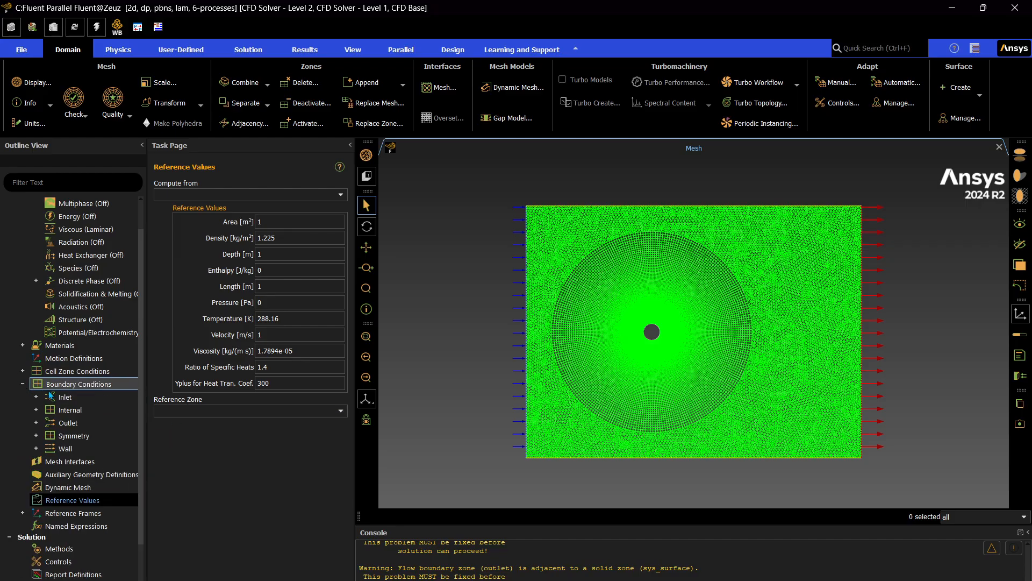
{"action": "left_click", "coordinate": [36, 396]}
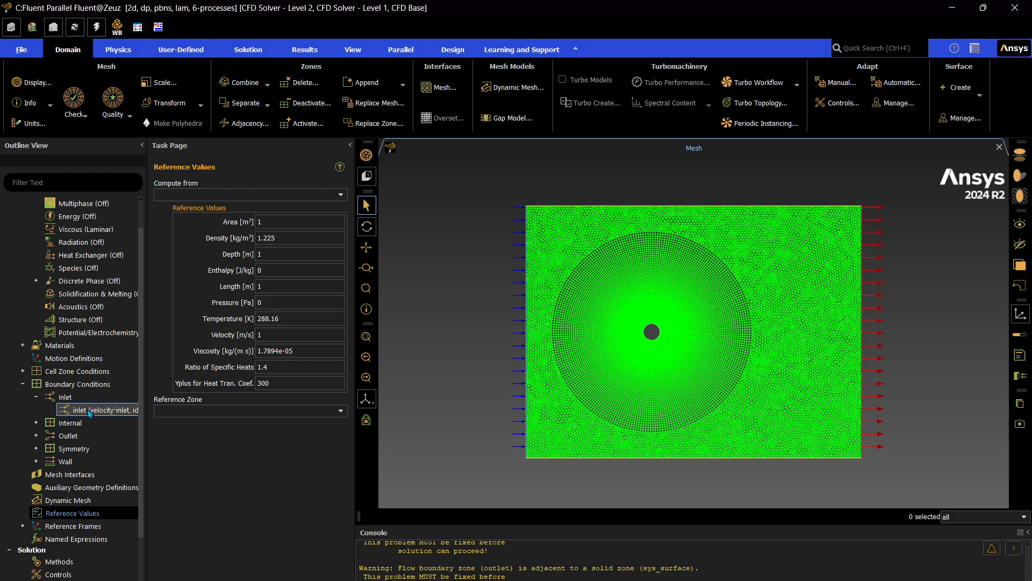
{"action": "left_click", "coordinate": [90, 411]}
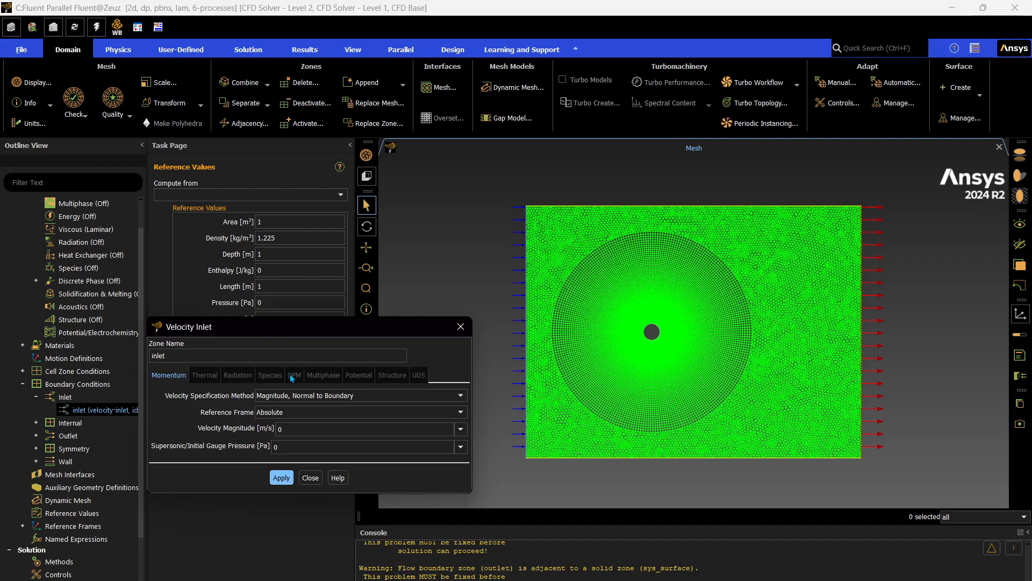
{"action": "left_click_drag", "start_coordinate": [321, 331], "coordinate": [327, 168]}
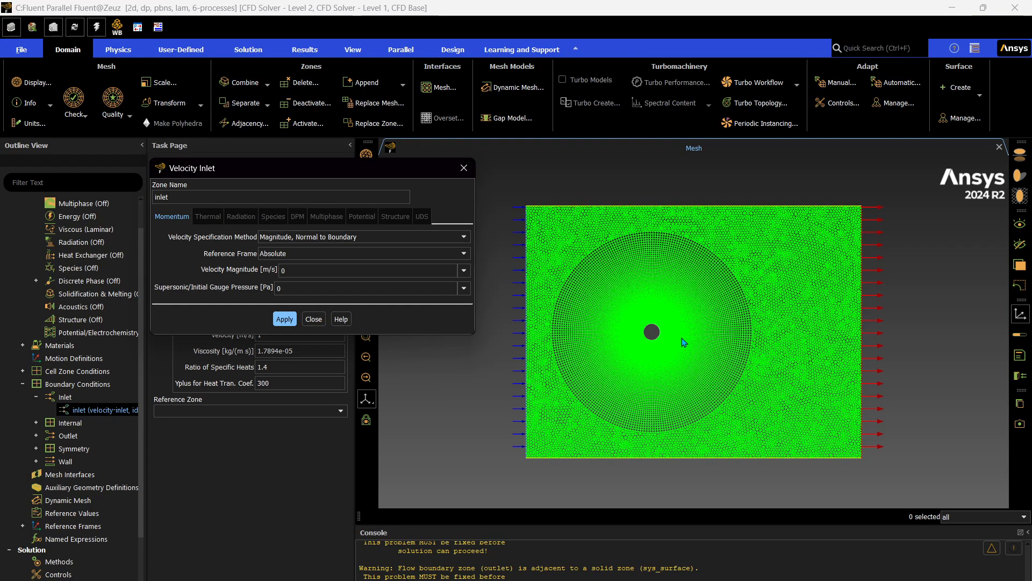
{"action": "left_click", "coordinate": [330, 270]}
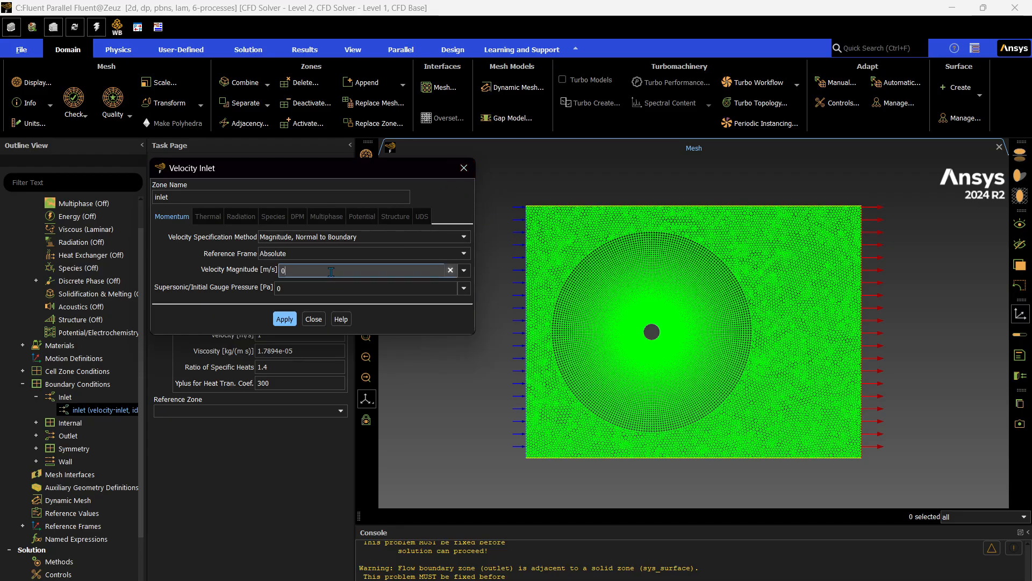
{"action": "key", "text": "BackSpace"}
{"action": "type", "text": "2.91102041"}
{"action": "key", "text": "BackSpace"}
{"action": "key", "text": "Left"}
{"action": "type", "text": "0.00"}
{"action": "left_click", "coordinate": [284, 320]}
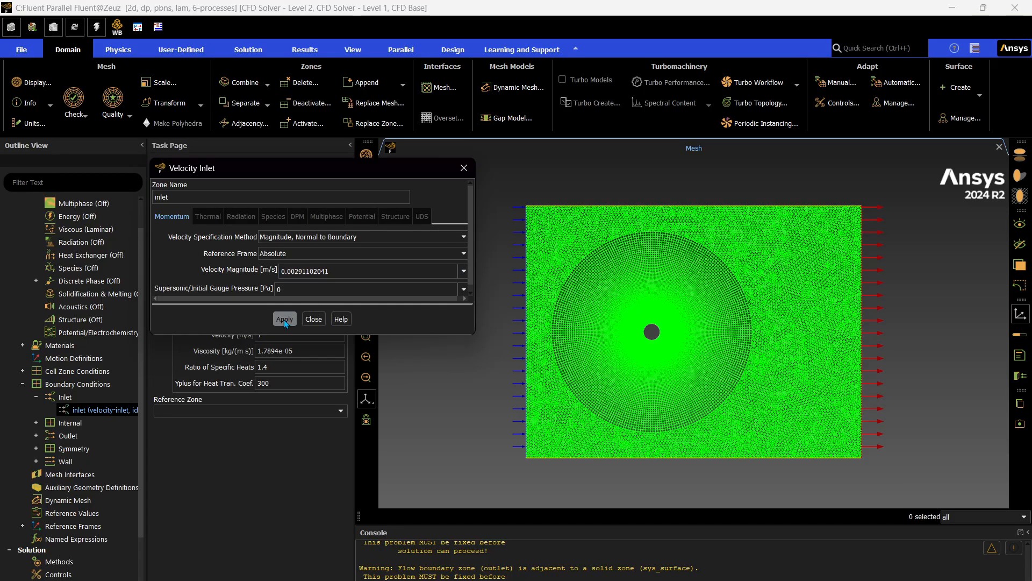
{"action": "left_click", "coordinate": [314, 319]}
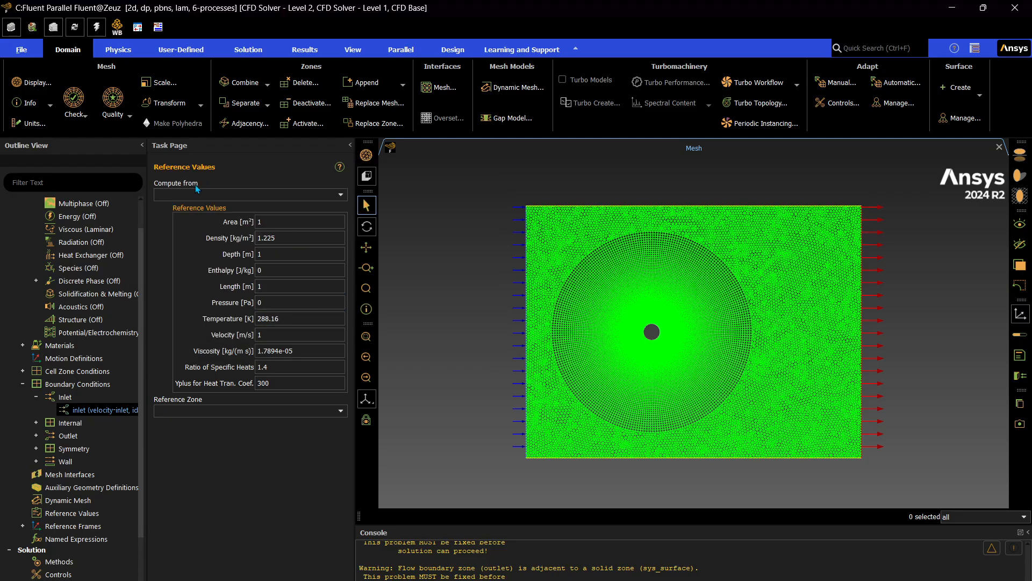
Compute the reference values from the inlet and check the reference velocity.
{"action": "left_click", "coordinate": [342, 197]}
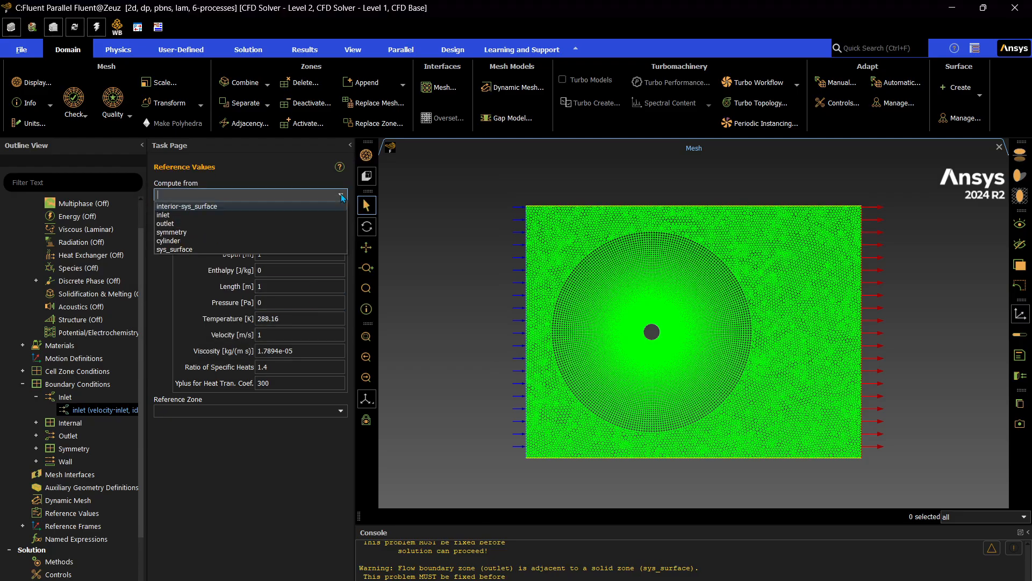
{"action": "left_click", "coordinate": [322, 215]}
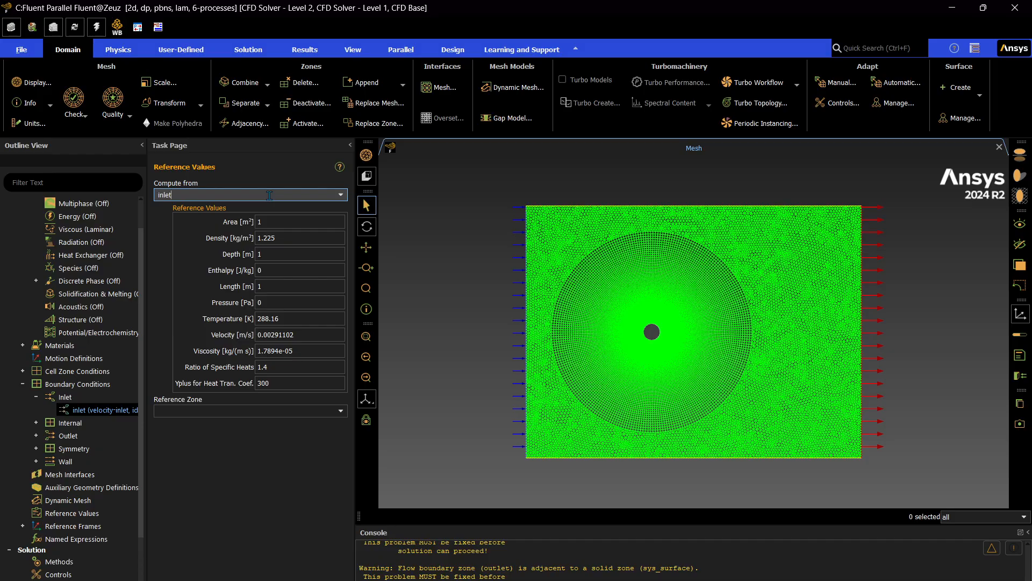
{"action": "left_click_drag", "start_coordinate": [309, 338], "coordinate": [213, 323]}
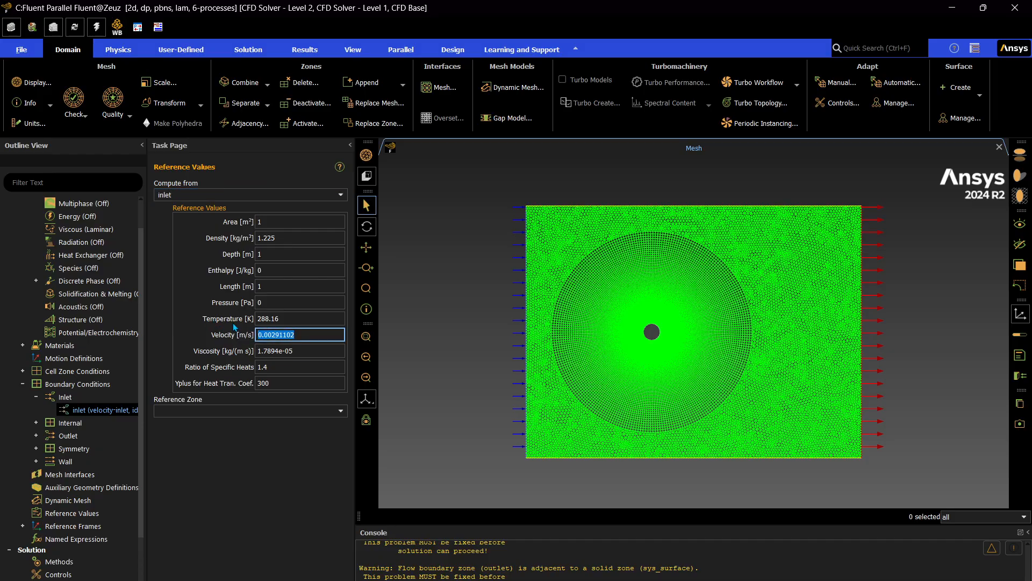
{"action": "left_click", "coordinate": [308, 333]}
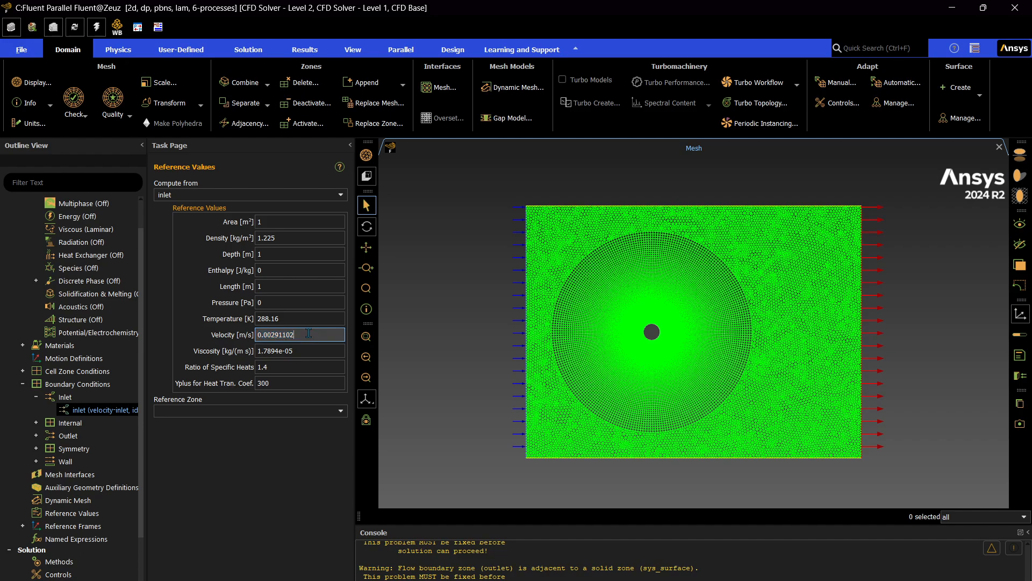
{"action": "left_click", "coordinate": [288, 447]}
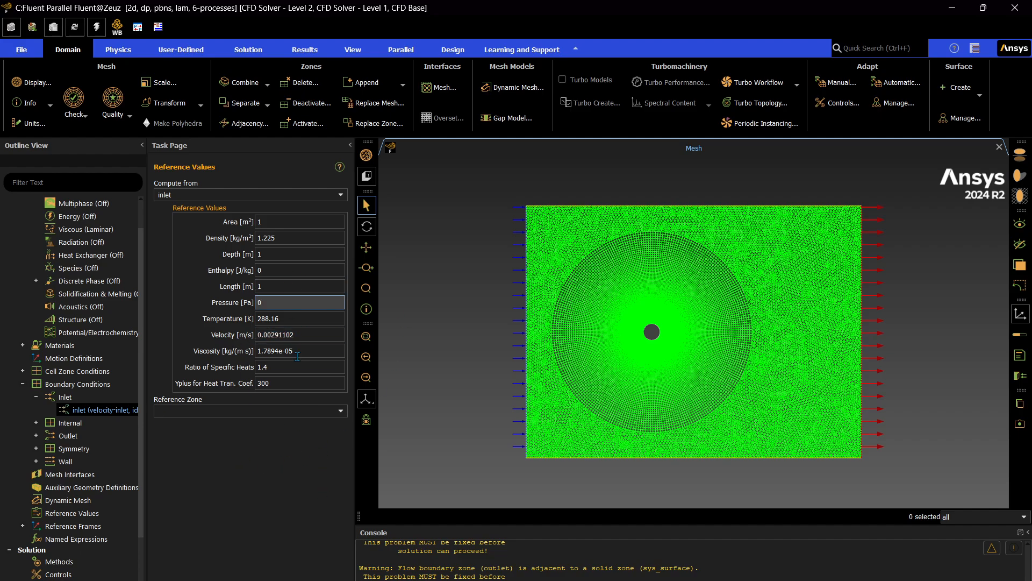
Examine the zones grouped under the Outlet, Symmetry and Wall boundary conditions, and collapse the boundary condition list.
{"action": "left_click", "coordinate": [36, 435]}
{"action": "left_click", "coordinate": [36, 435]}
{"action": "left_click", "coordinate": [36, 435]}
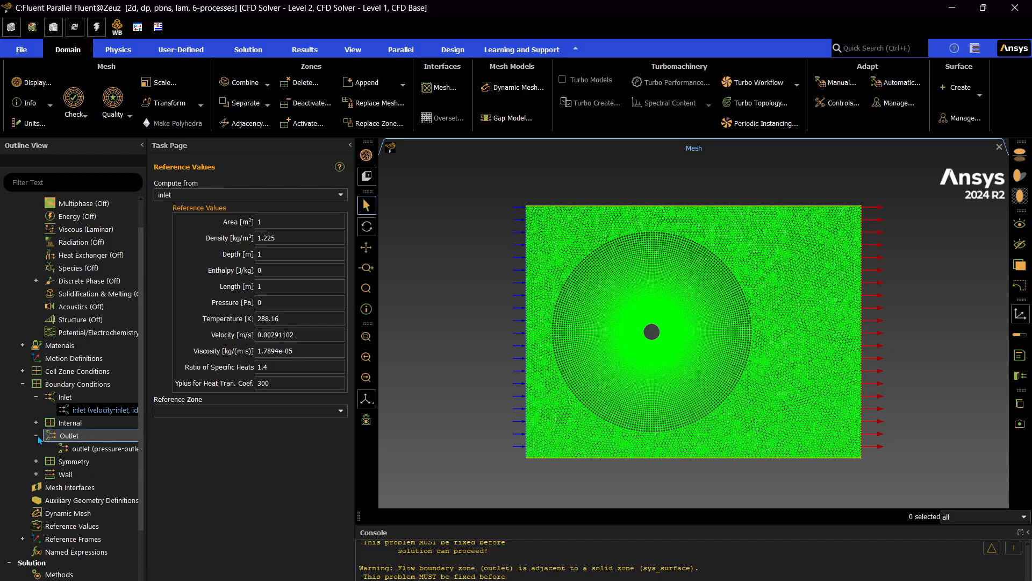
{"action": "left_click", "coordinate": [36, 435]}
{"action": "left_click", "coordinate": [36, 448]}
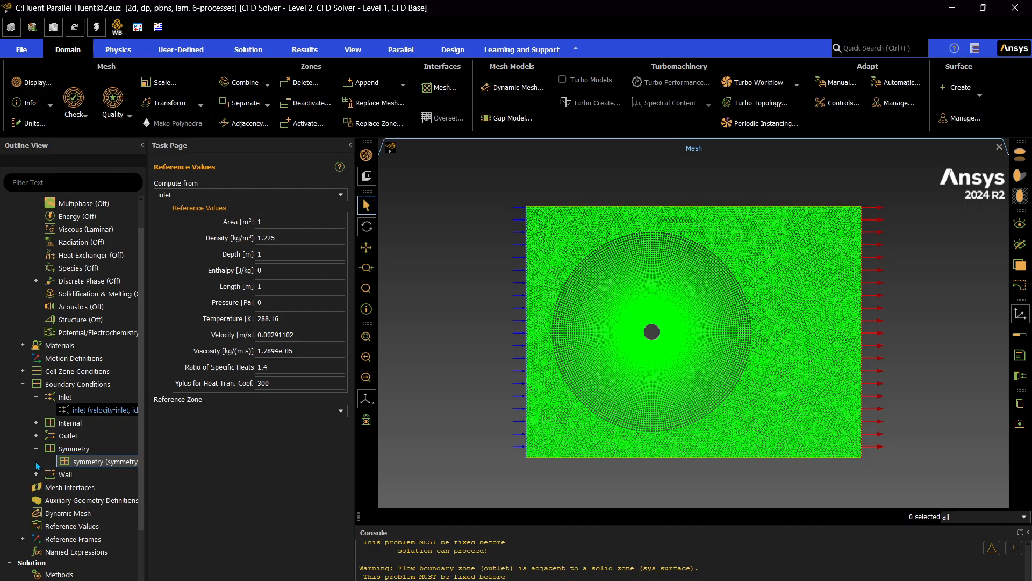
{"action": "left_click", "coordinate": [36, 449]}
{"action": "left_click", "coordinate": [35, 462]}
{"action": "left_click", "coordinate": [34, 463]}
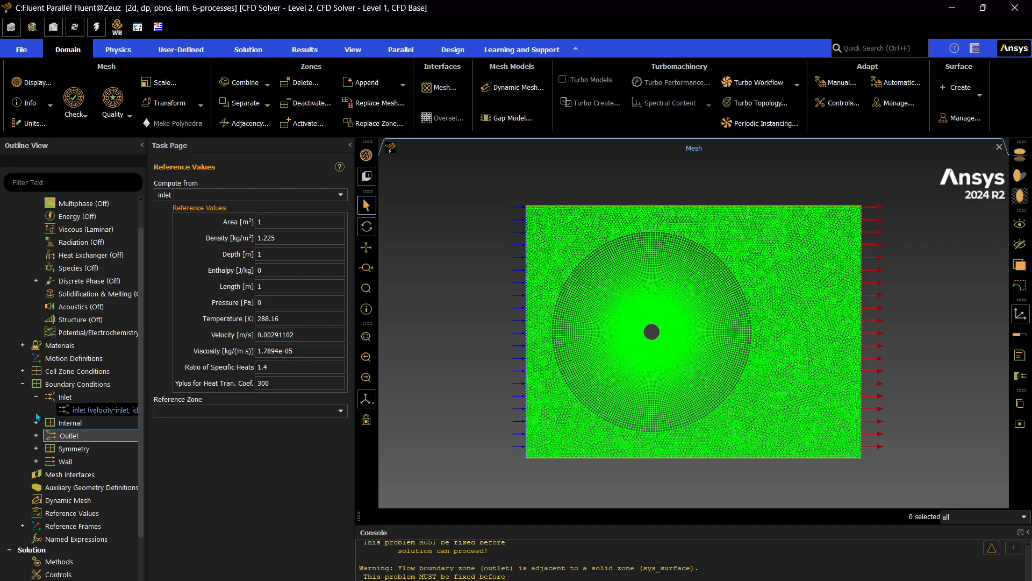
{"action": "left_click", "coordinate": [37, 463]}
{"action": "left_click", "coordinate": [36, 461]}
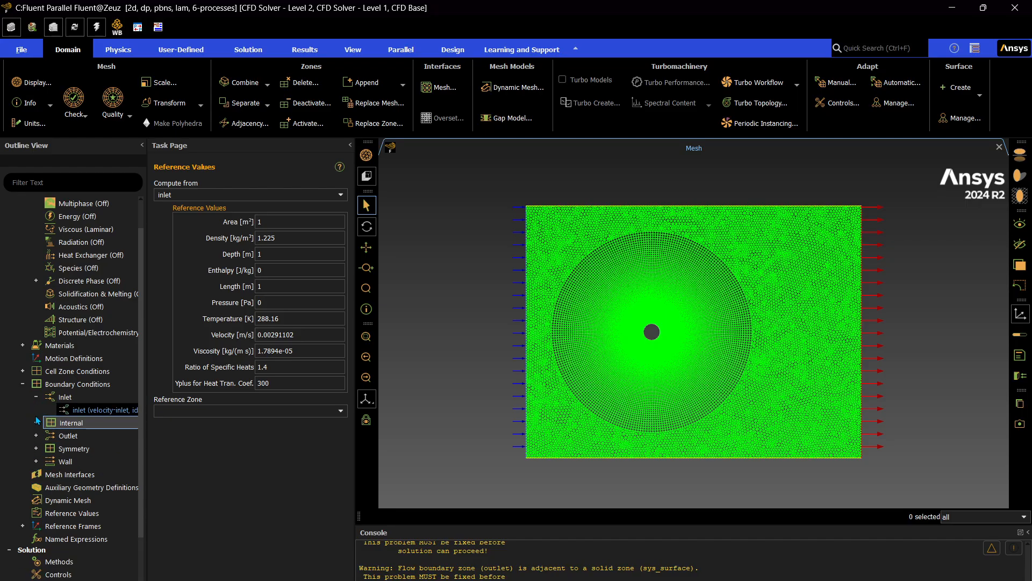
{"action": "left_click", "coordinate": [36, 397]}
{"action": "left_click", "coordinate": [23, 384]}
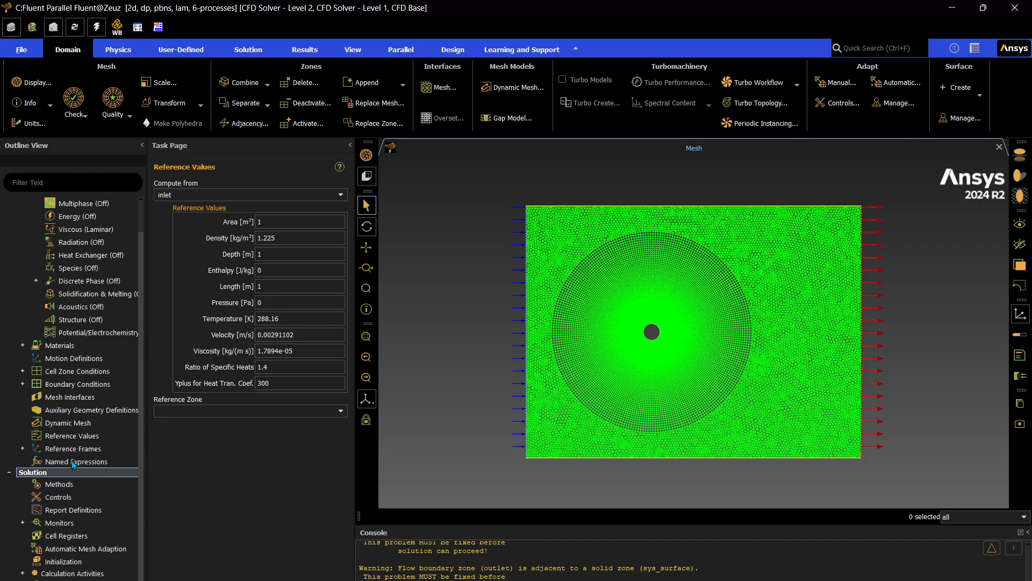
Create a drag coefficient report definition named cd, with report file, report plot and printing to the console enabled.
{"action": "scroll", "coordinate": [74, 434], "scroll_direction": "down", "scroll_amount": 2}
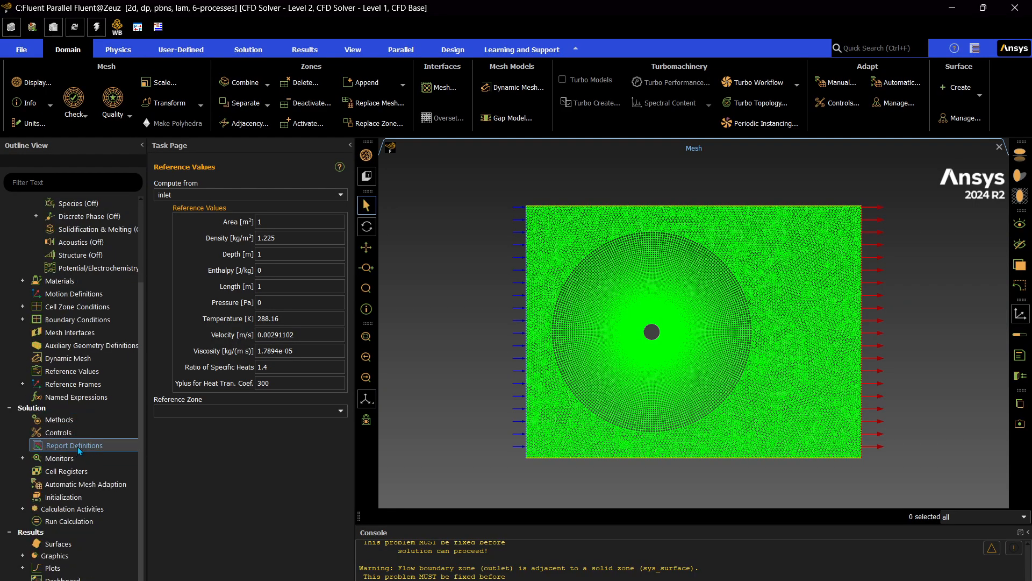
{"action": "right_click", "coordinate": [77, 446]}
{"action": "left_click", "coordinate": [88, 452]}
{"action": "left_click", "coordinate": [474, 326]}
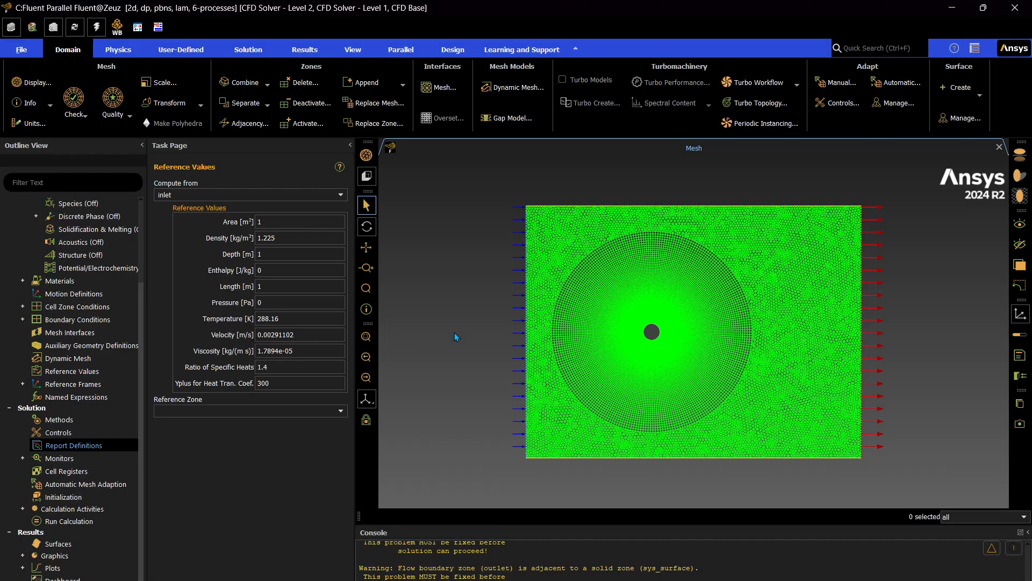
{"action": "right_click", "coordinate": [115, 446]}
{"action": "mouse_move", "coordinate": [182, 519]}
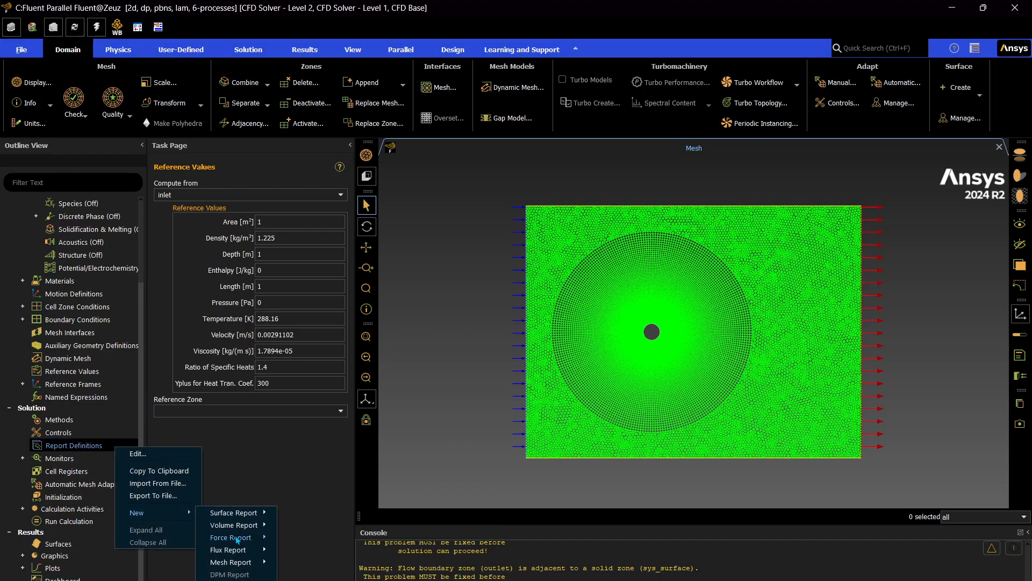
{"action": "mouse_move", "coordinate": [236, 538]}
{"action": "left_click", "coordinate": [297, 536]}
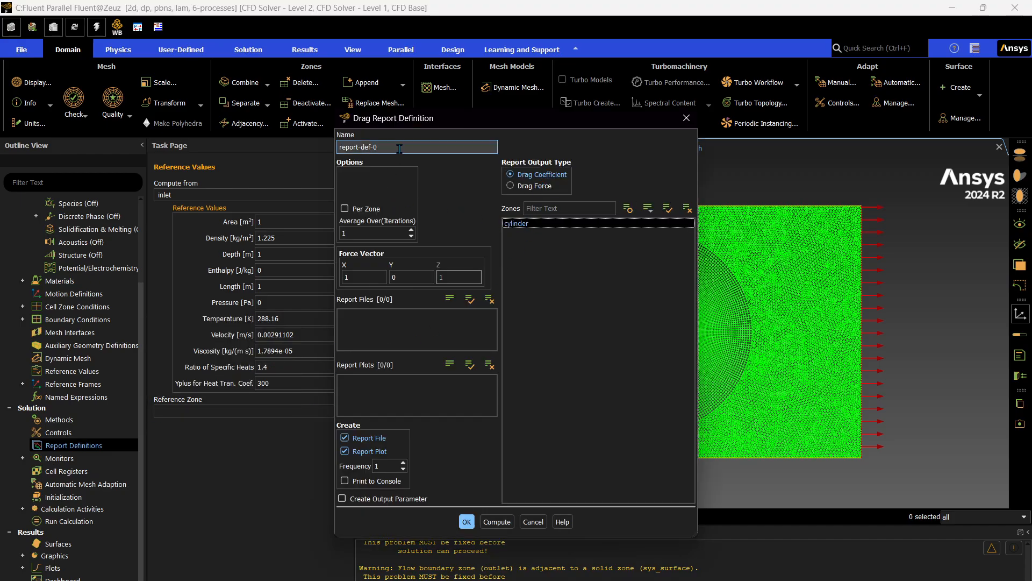
{"action": "type", "text": "cd"}
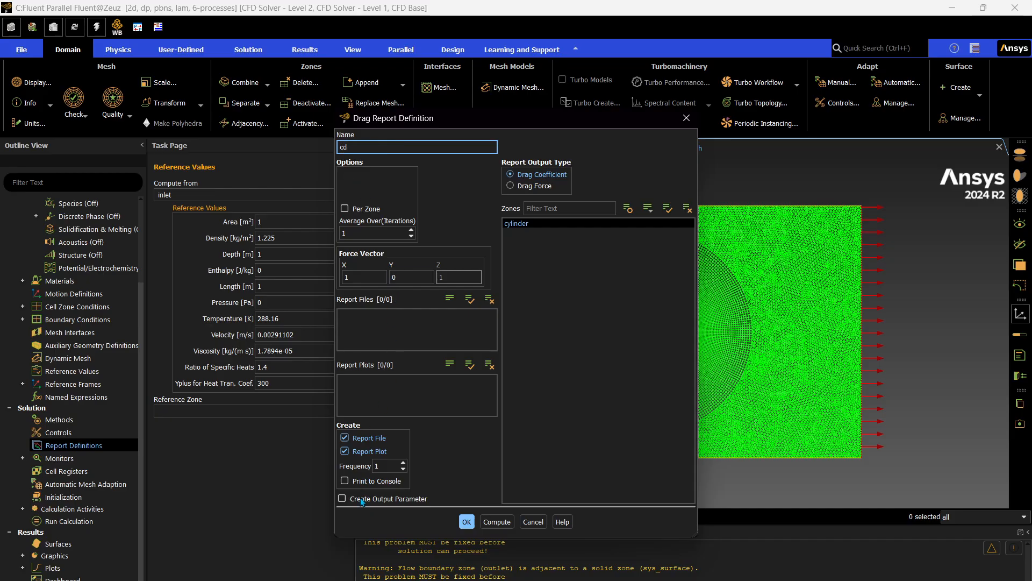
{"action": "left_click", "coordinate": [371, 480]}
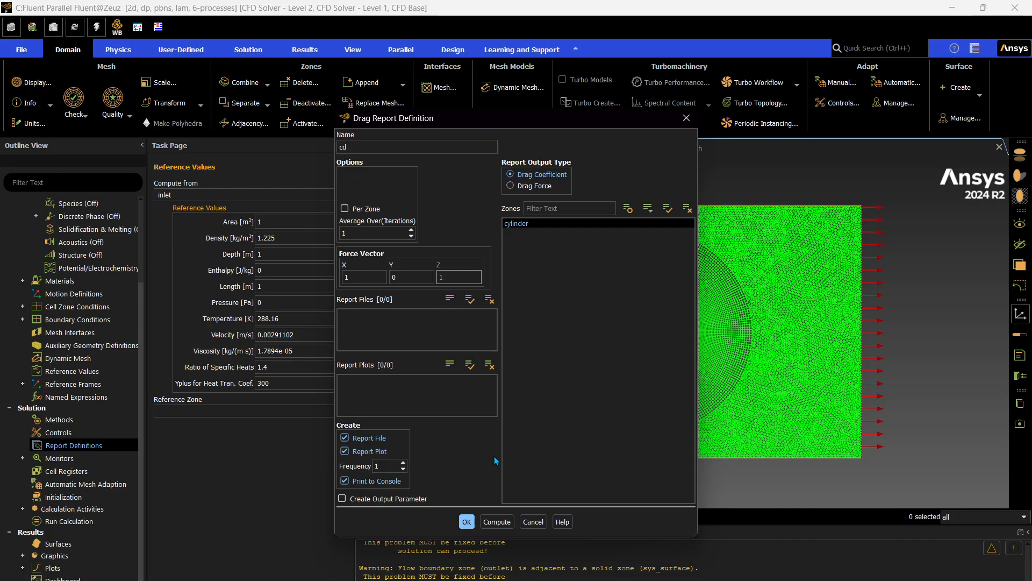
{"action": "left_click", "coordinate": [465, 525]}
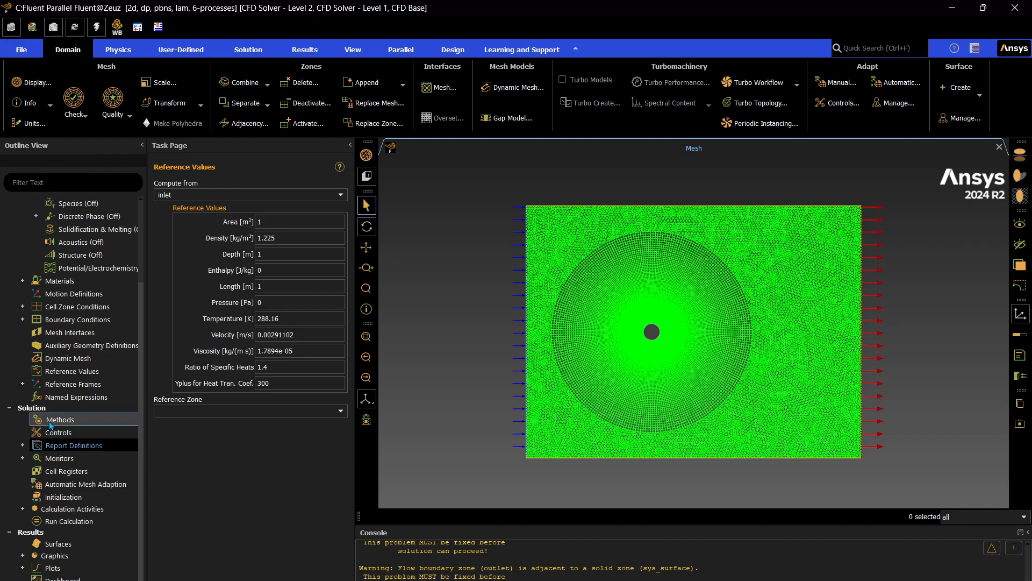
Set the absolute convergence criteria of the continuity, x-velocity and y-velocity residuals to 1e-6.
{"action": "left_click", "coordinate": [22, 458]}
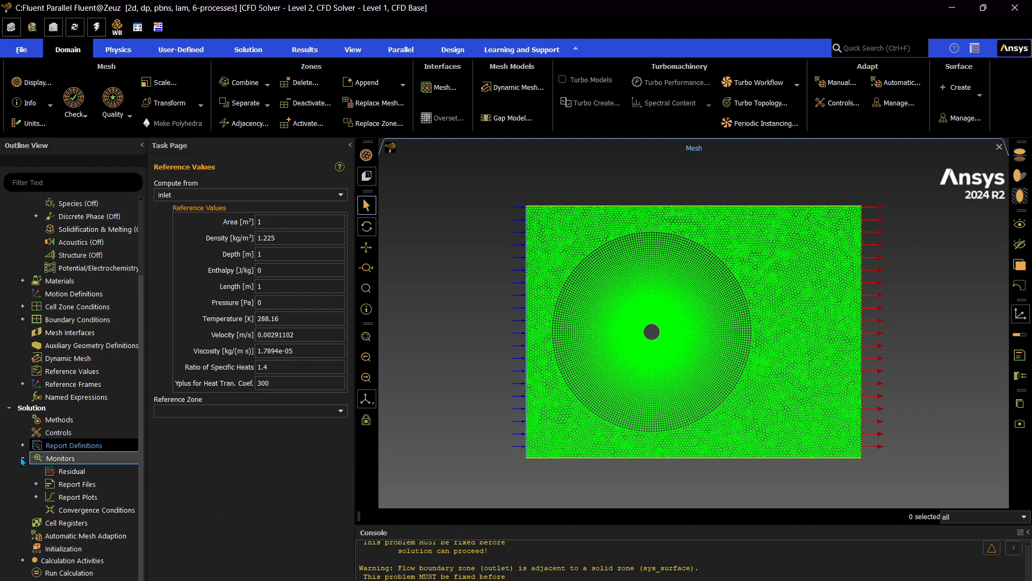
{"action": "right_click", "coordinate": [67, 472]}
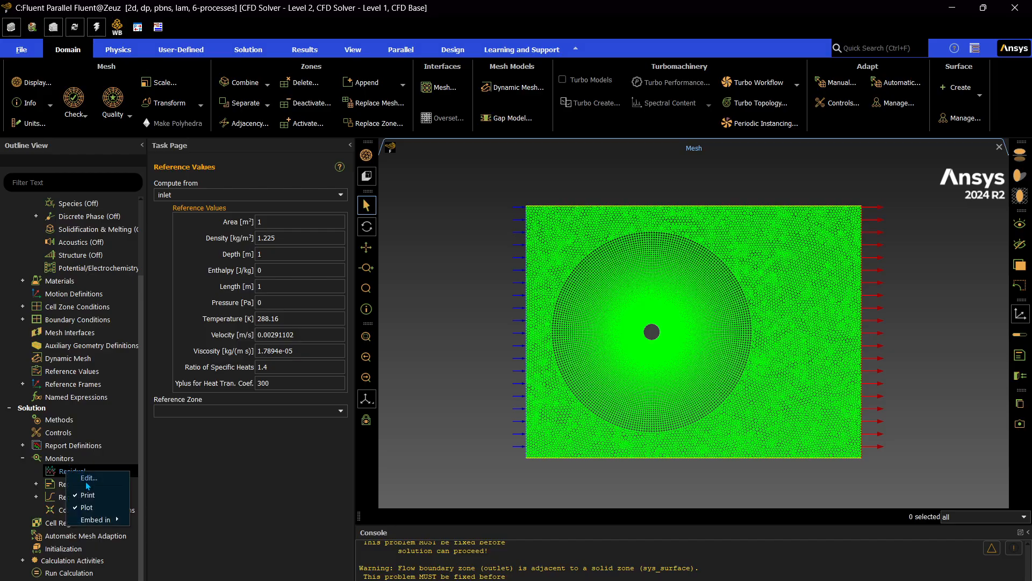
{"action": "left_click", "coordinate": [72, 478]}
{"action": "double_click", "coordinate": [446, 371]}
{"action": "type", "text": "1e-6"}
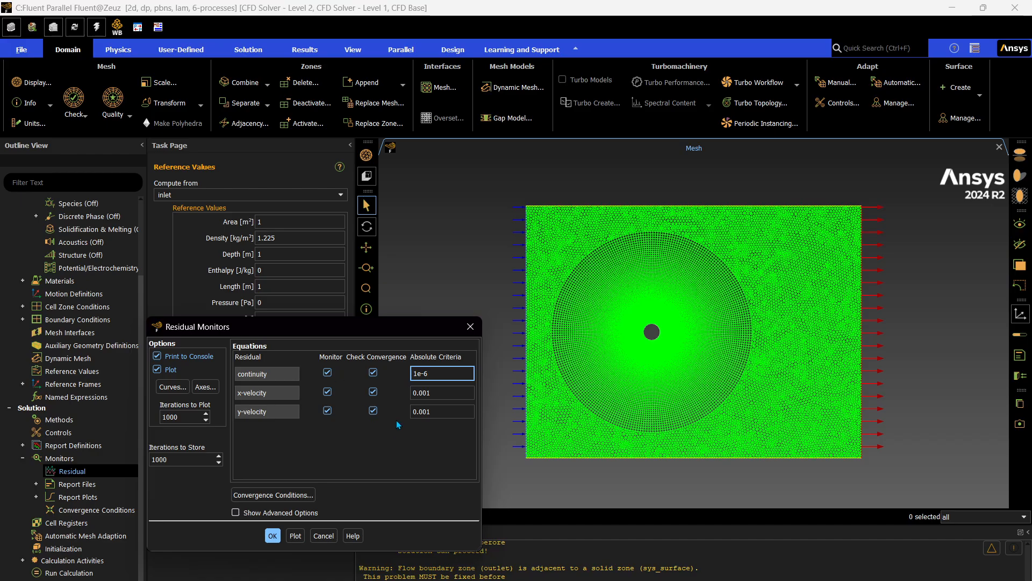
{"action": "left_click_drag", "start_coordinate": [433, 374], "coordinate": [385, 376]}
{"action": "key", "text": "ctrl+c"}
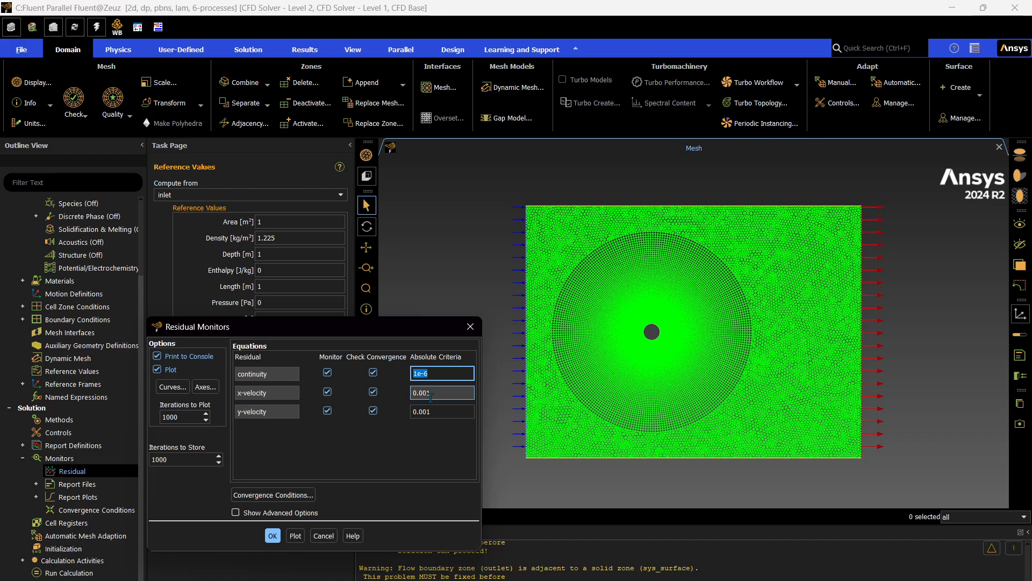
{"action": "double_click", "coordinate": [448, 393]}
{"action": "key", "text": "ctrl+v"}
{"action": "double_click", "coordinate": [442, 411]}
{"action": "key", "text": "ctrl+v"}
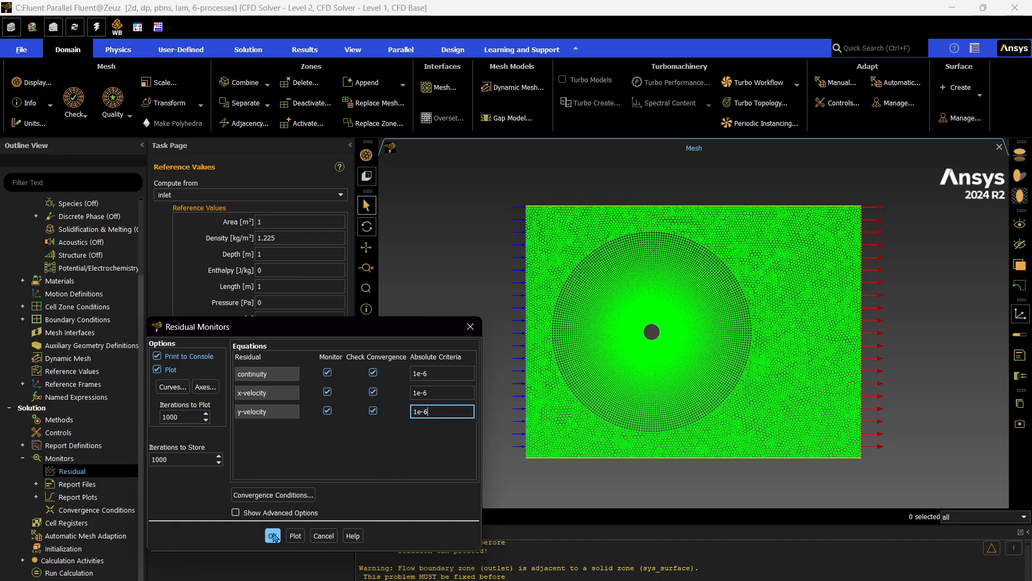
{"action": "left_click", "coordinate": [273, 536]}
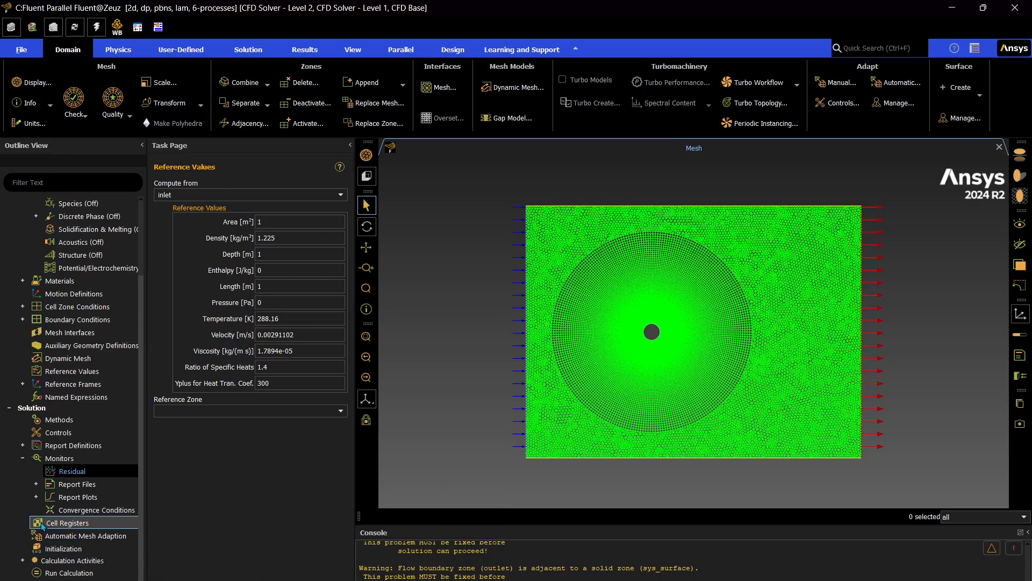
Apply 20 iterations for Hybrid Initialization and initialize the solution.
{"action": "scroll", "coordinate": [56, 530], "scroll_direction": "down", "scroll_amount": 2}
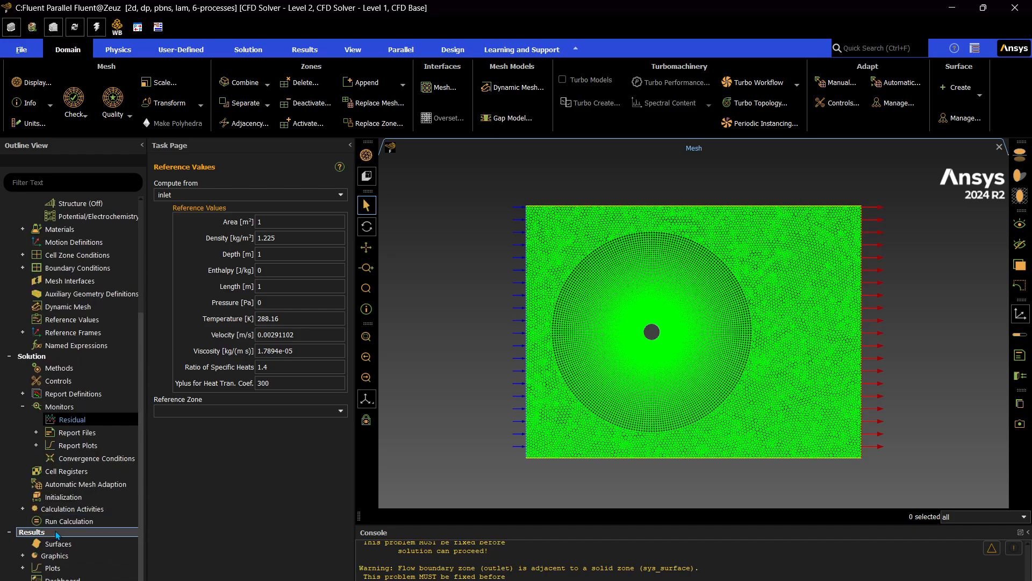
{"action": "double_click", "coordinate": [56, 497]}
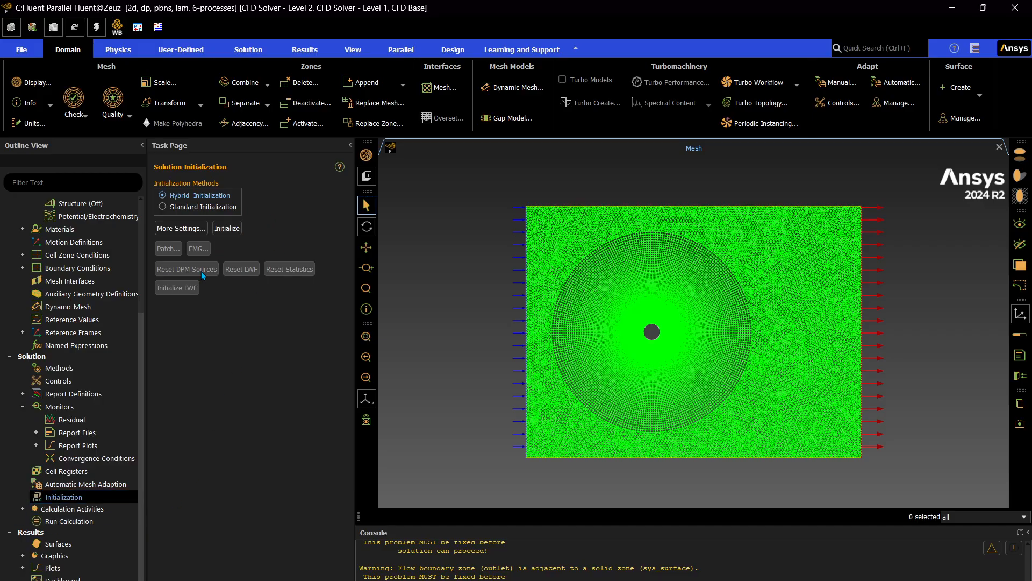
{"action": "left_click", "coordinate": [192, 234]}
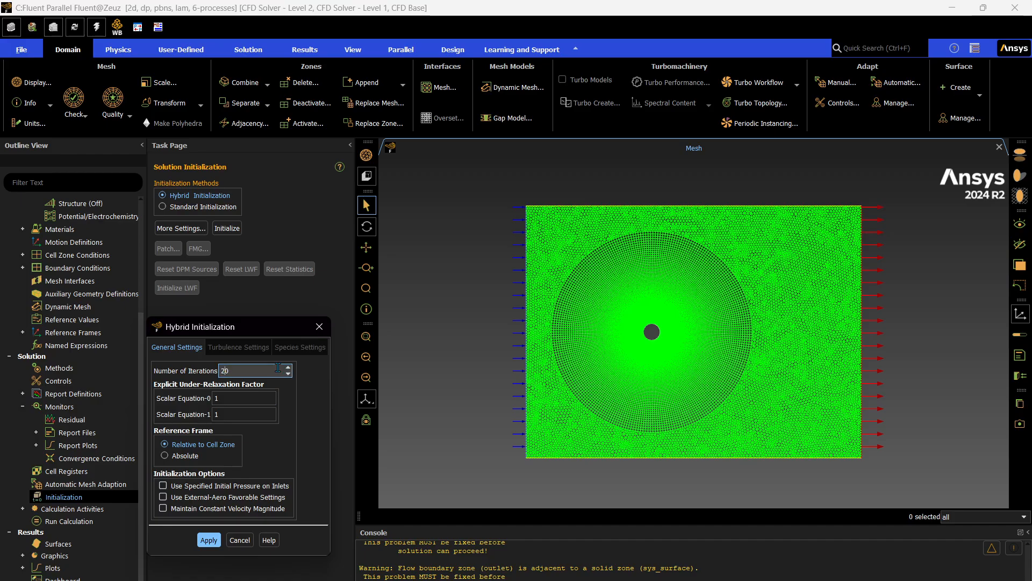
{"action": "left_click", "coordinate": [209, 539]}
{"action": "left_click", "coordinate": [227, 228]}
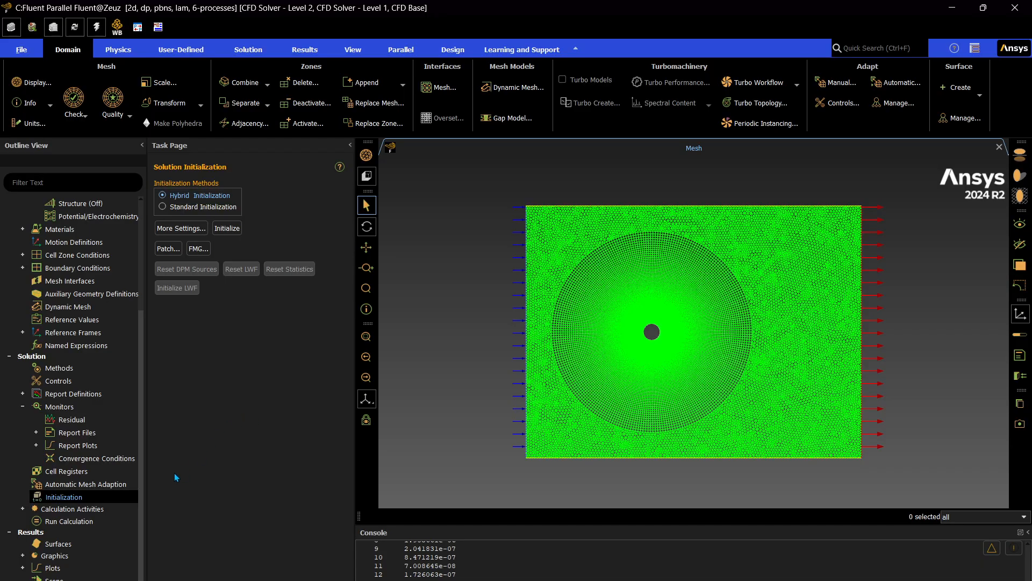
Set the number of iterations to 1000, run the calculation until it finishes, and check the scaled residuals.
{"action": "left_click", "coordinate": [111, 521]}
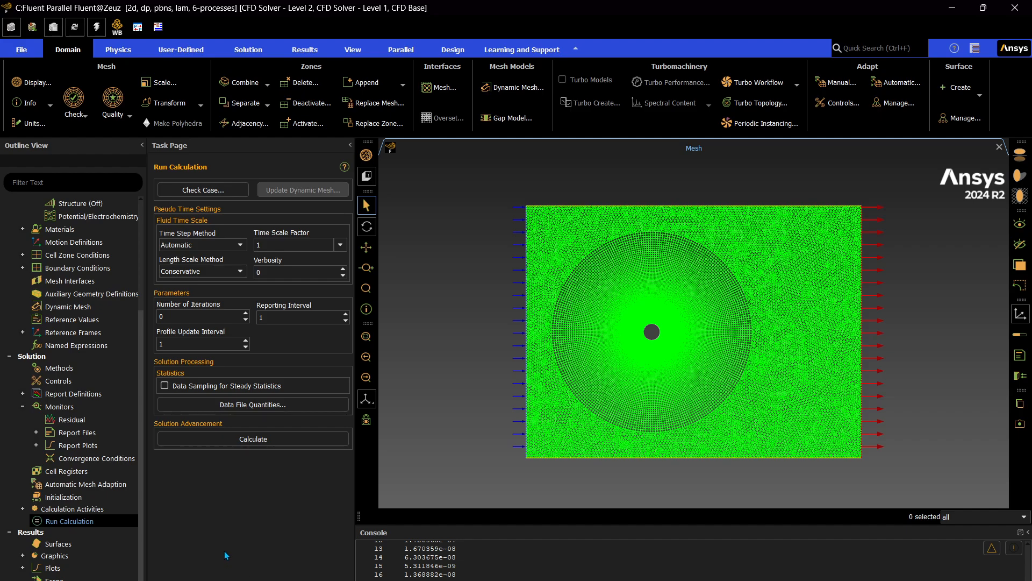
{"action": "double_click", "coordinate": [215, 316]}
{"action": "type", "text": "1000"}
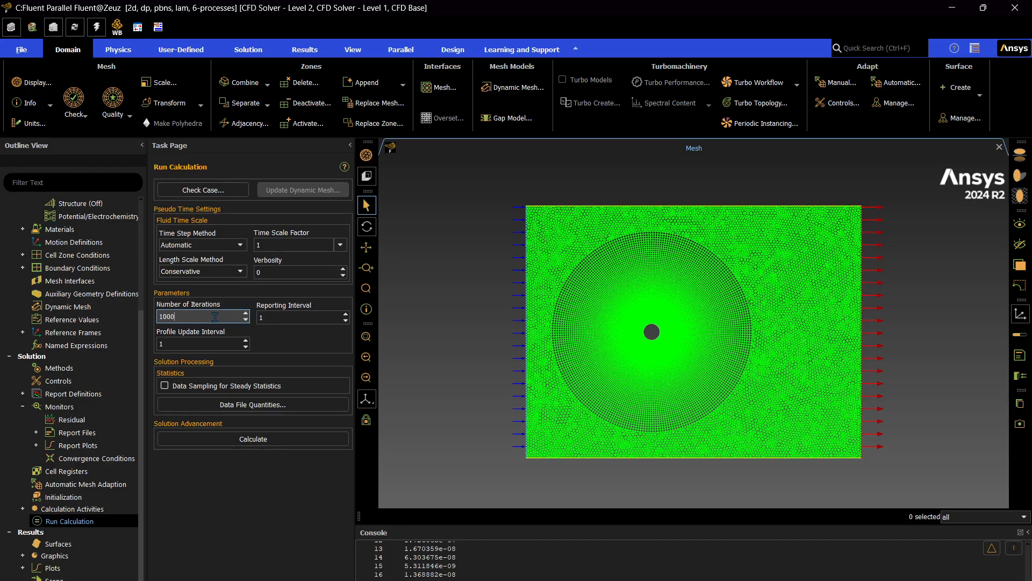
{"action": "left_click", "coordinate": [257, 535]}
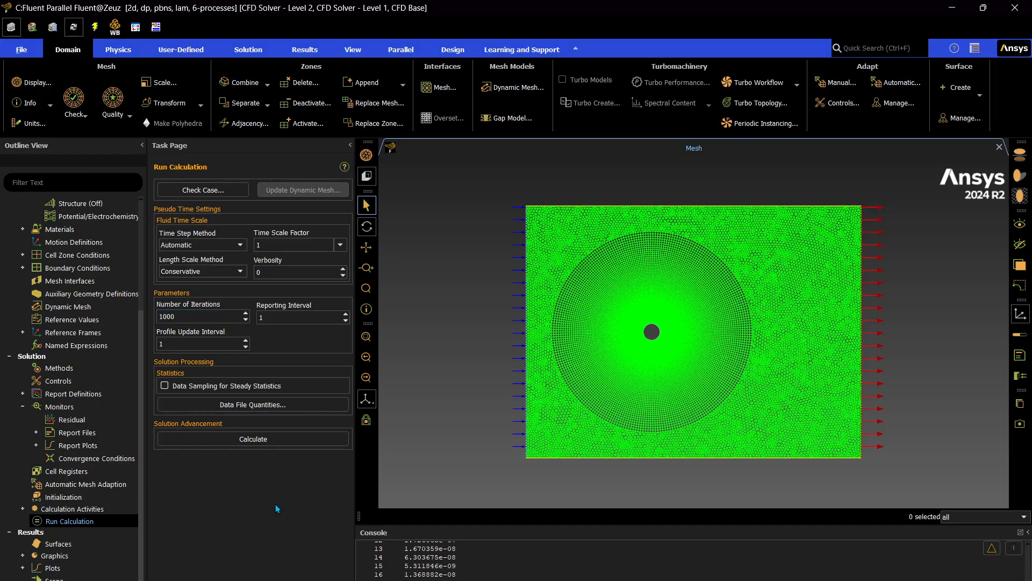
{"action": "left_click", "coordinate": [282, 439]}
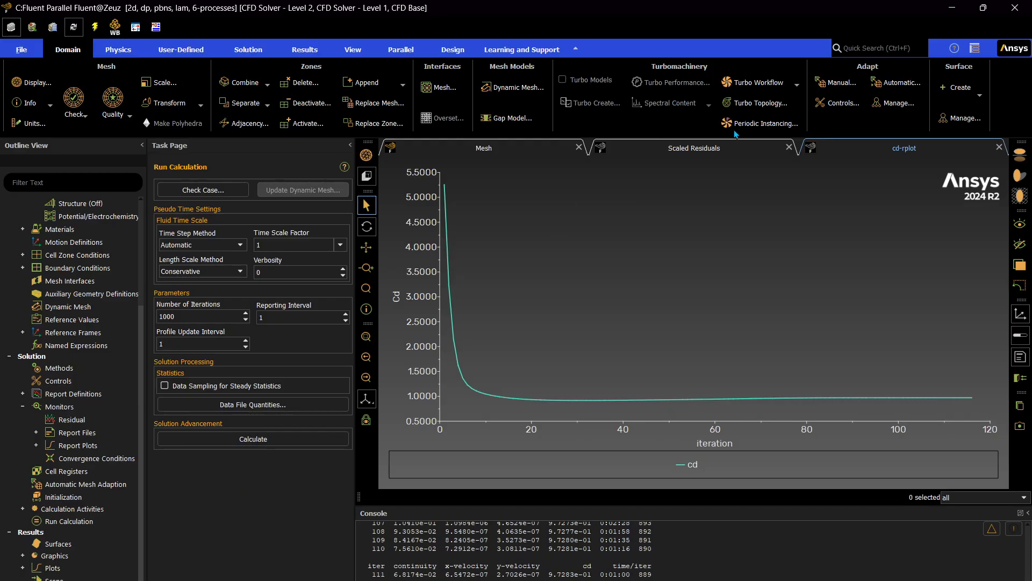
{"action": "left_click", "coordinate": [734, 148]}
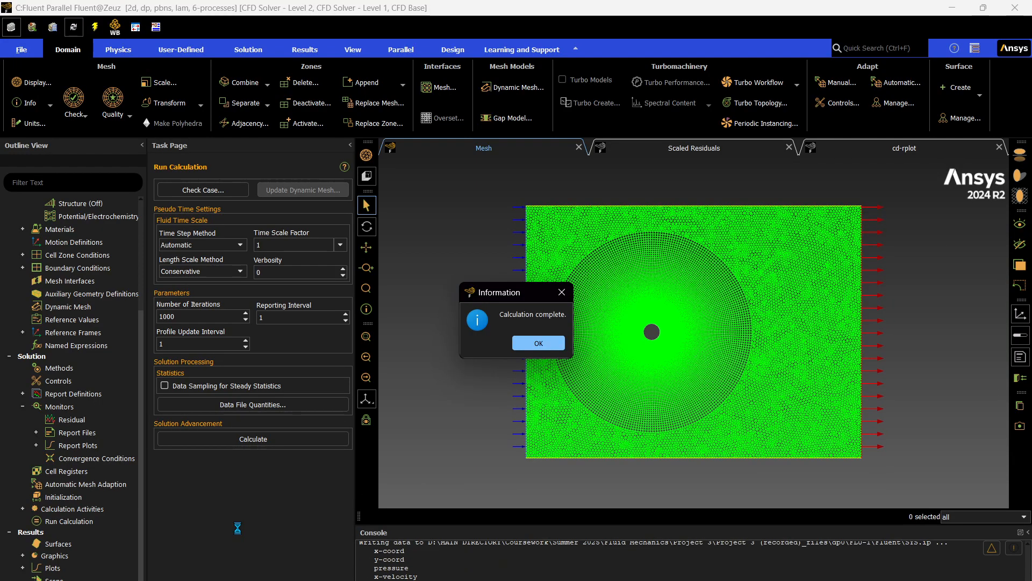
{"action": "left_click", "coordinate": [536, 342]}
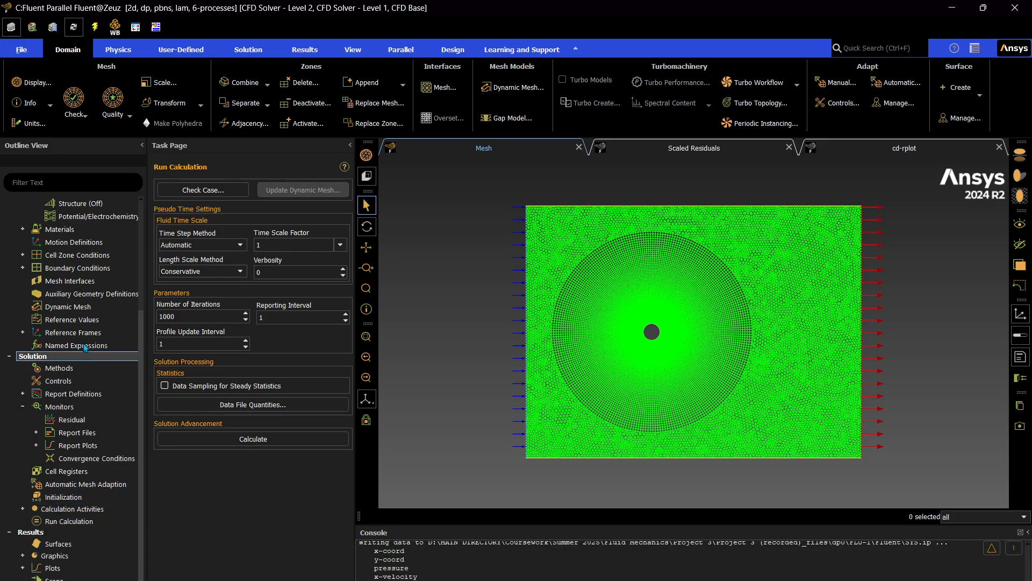
{"action": "left_click", "coordinate": [23, 394]}
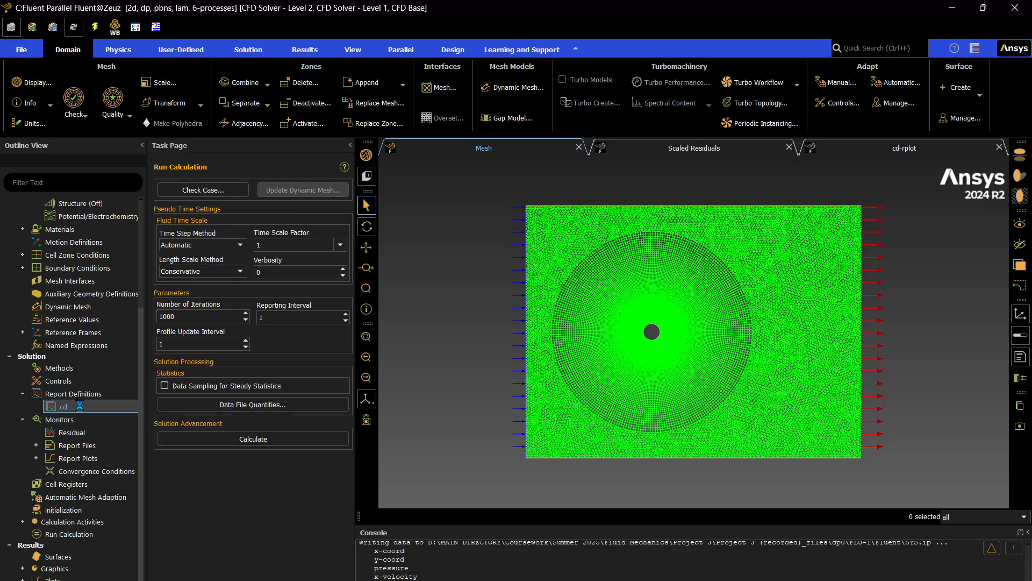
{"action": "right_click", "coordinate": [67, 405]}
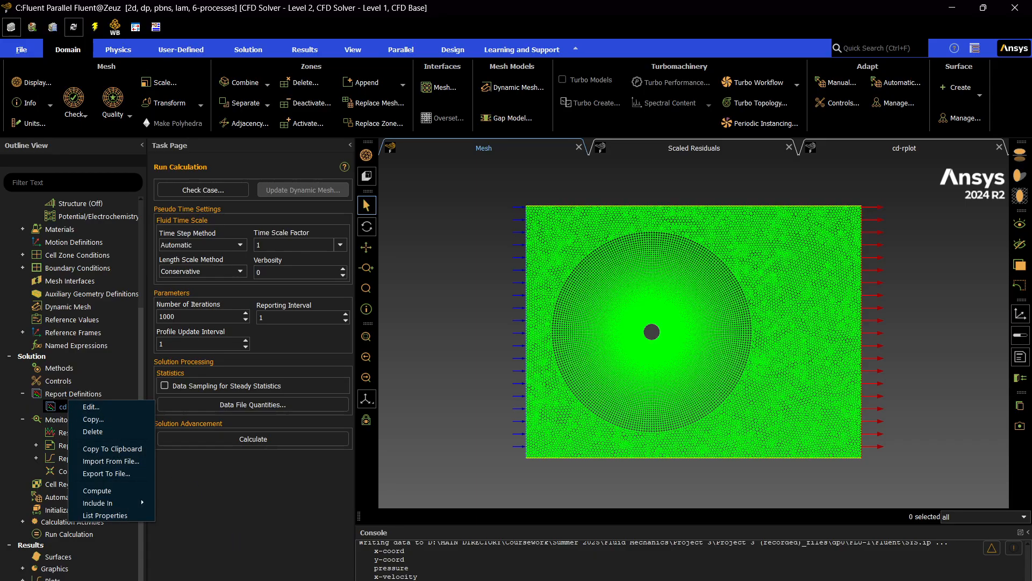
{"action": "key", "text": "Escape"}
Create and display a filled static pressure contour named pressure-contour, and inspect it around the cylinder.
{"action": "left_click", "coordinate": [22, 568]}
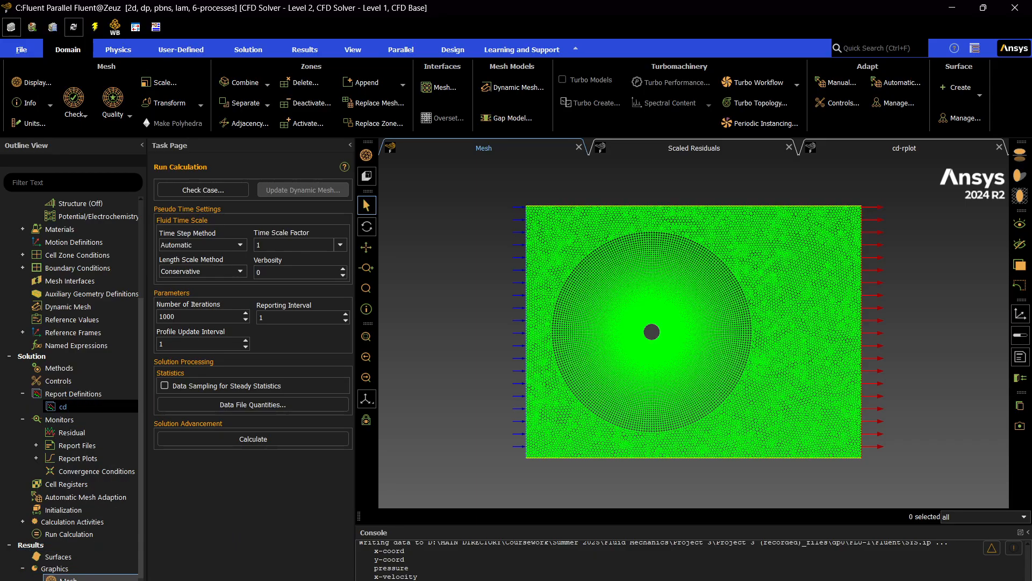
{"action": "scroll", "coordinate": [81, 484], "scroll_direction": "down", "scroll_amount": 3}
{"action": "left_click", "coordinate": [72, 503]}
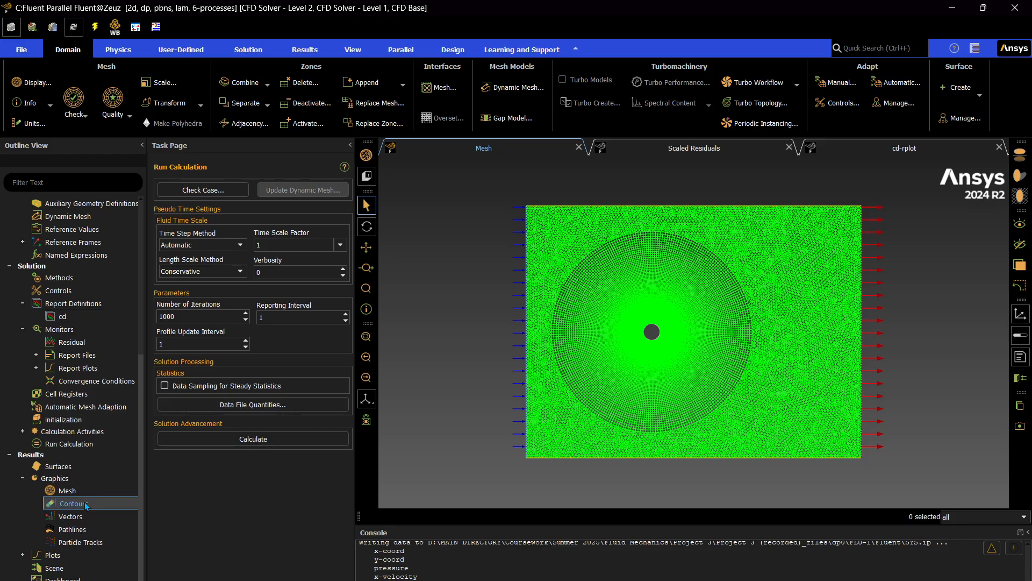
{"action": "right_click", "coordinate": [85, 501]}
{"action": "left_click", "coordinate": [102, 512]}
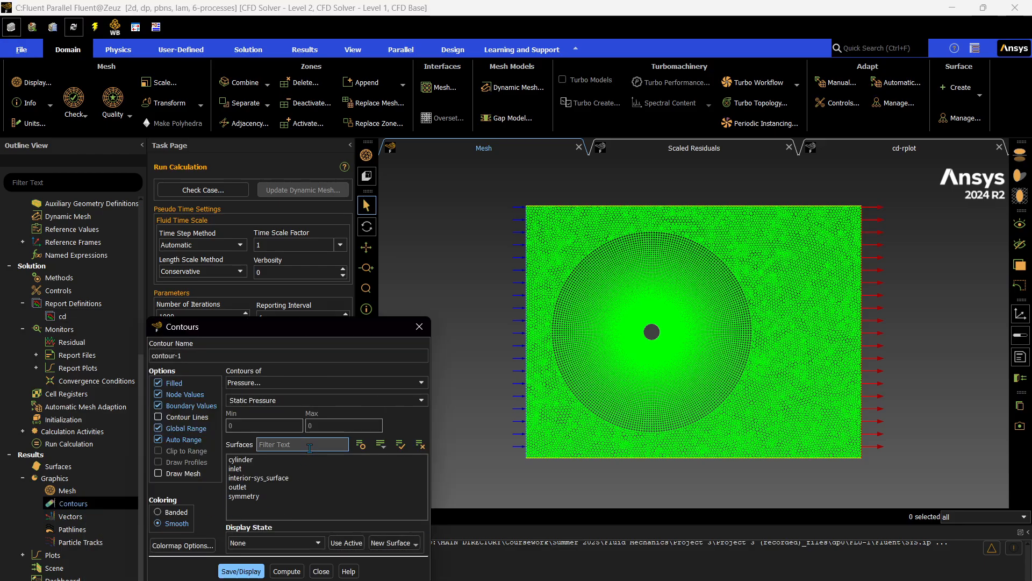
{"action": "left_click", "coordinate": [248, 355]}
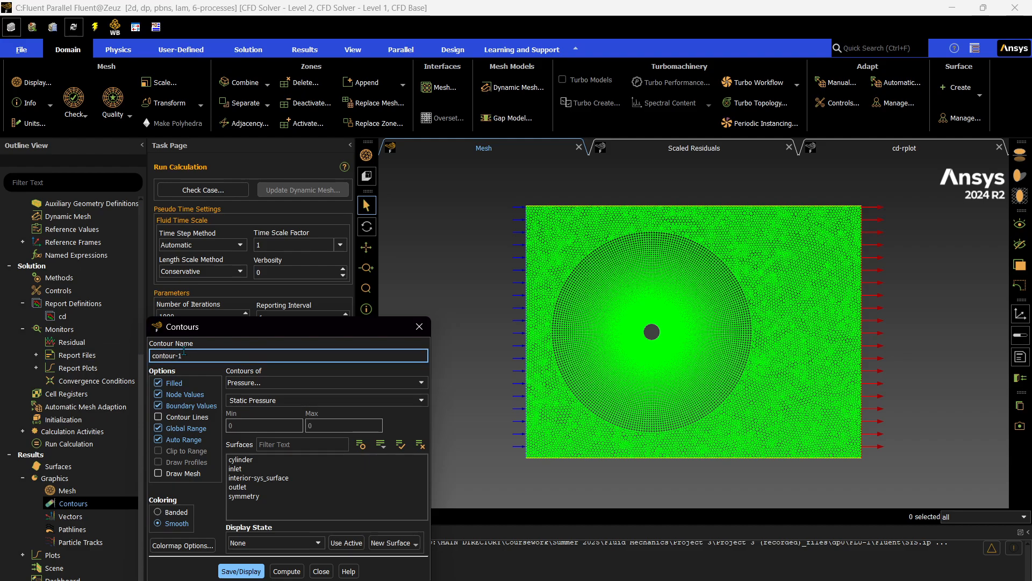
{"action": "key", "text": "ctrl+a"}
{"action": "type", "text": "pressure"}
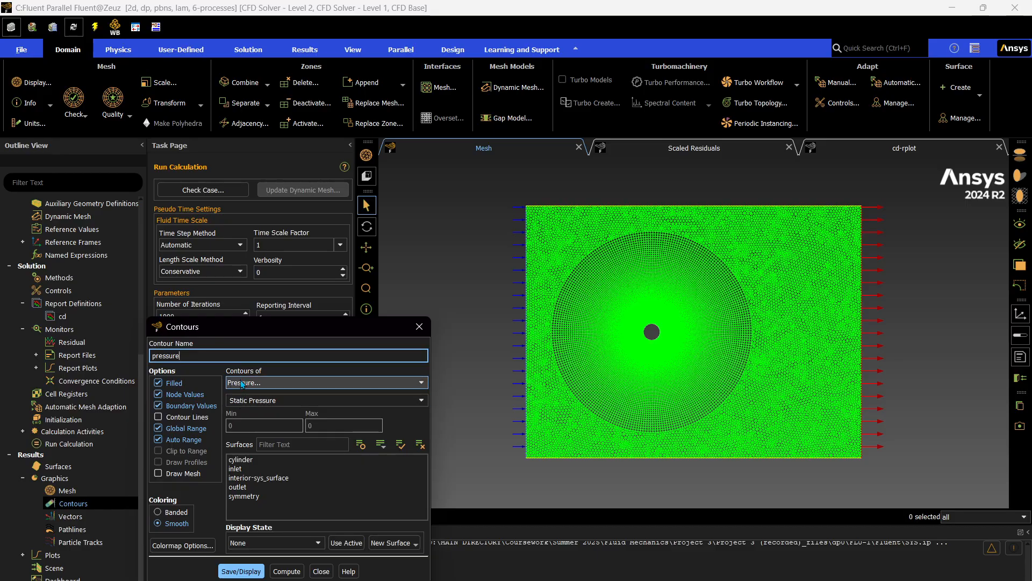
{"action": "type", "text": "-contour"}
{"action": "left_click", "coordinate": [240, 572]}
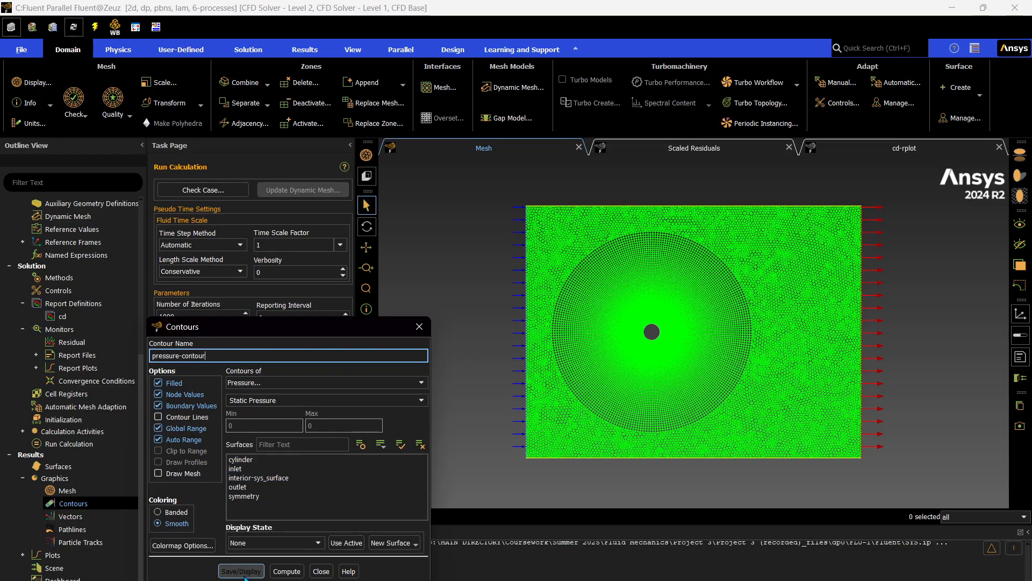
{"action": "scroll", "coordinate": [632, 403], "scroll_direction": "down", "scroll_amount": 4}
{"action": "scroll", "coordinate": [638, 382], "scroll_direction": "up", "scroll_amount": 13}
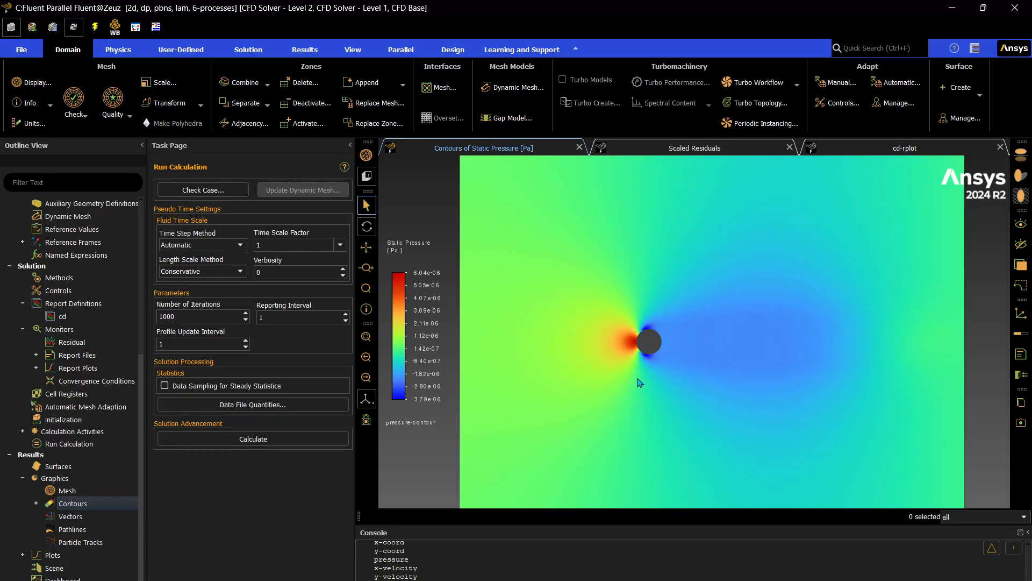
{"action": "scroll", "coordinate": [653, 339], "scroll_direction": "down", "scroll_amount": 8}
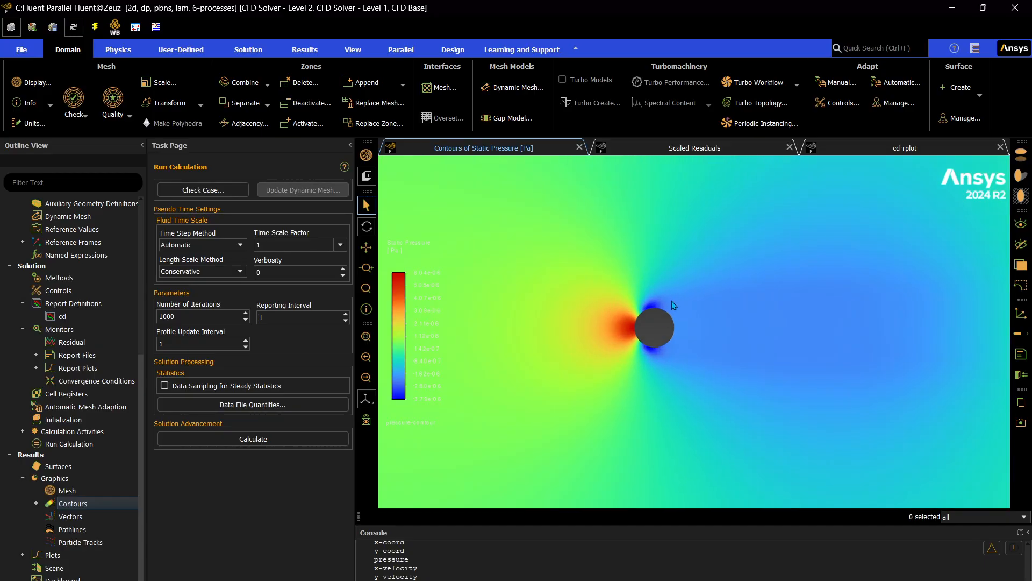
Create and display a filled velocity magnitude contour named velocity-contour.
{"action": "left_click", "coordinate": [36, 503]}
{"action": "right_click", "coordinate": [58, 501]}
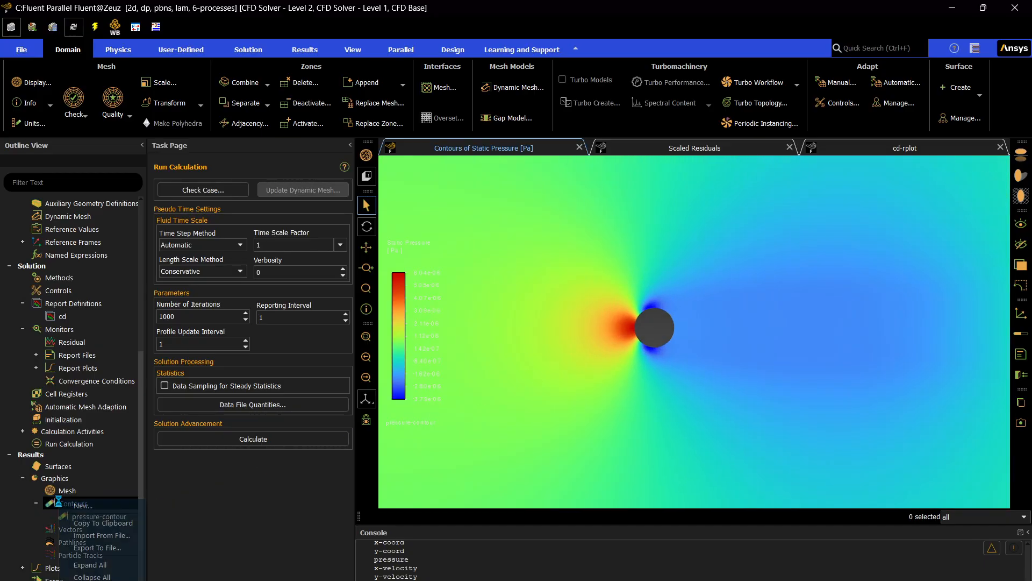
{"action": "left_click", "coordinate": [83, 506]}
{"action": "type", "text": "vel"}
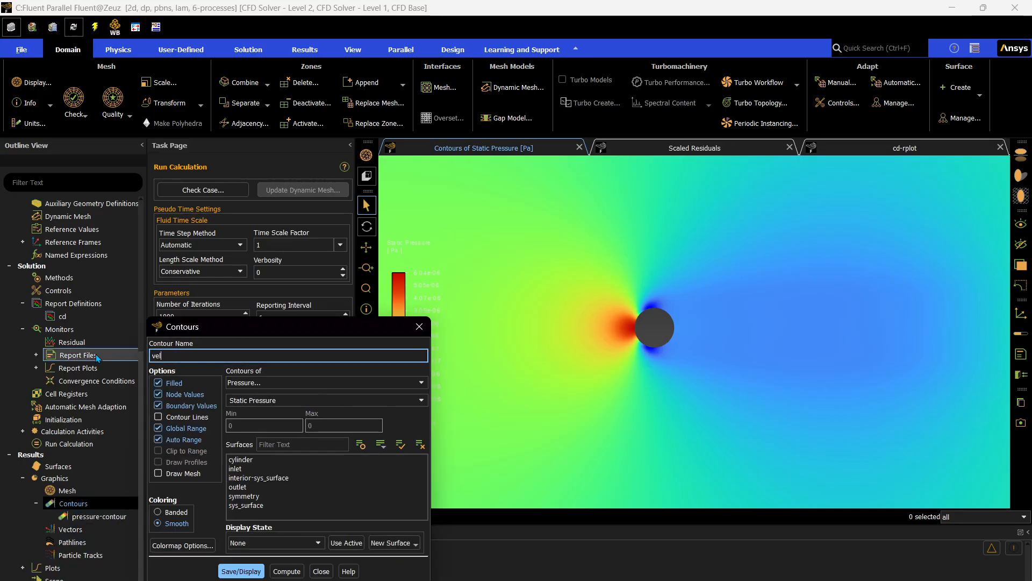
{"action": "type", "text": "ocity-contour"}
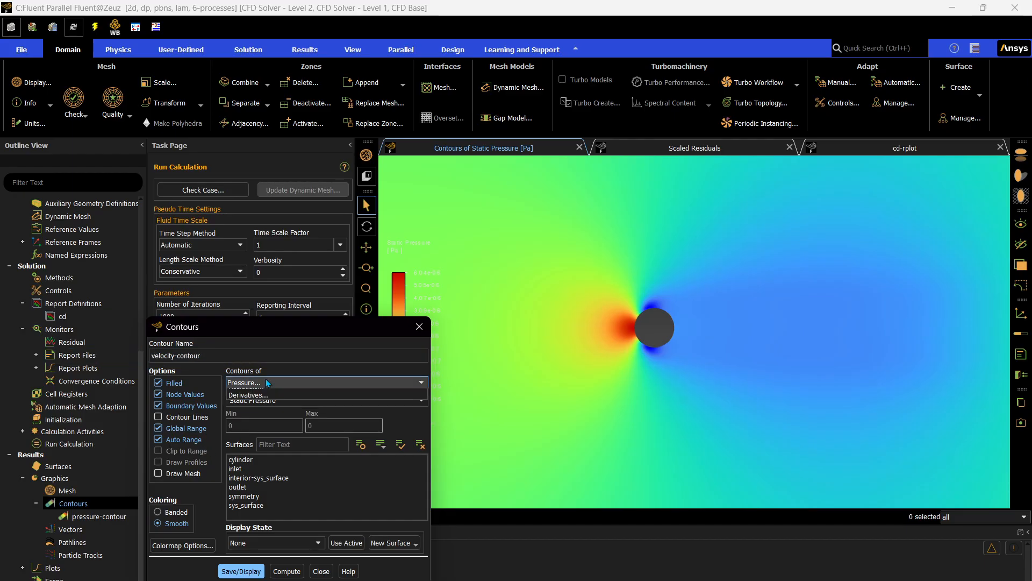
{"action": "left_click", "coordinate": [266, 382]}
{"action": "left_click", "coordinate": [270, 413]}
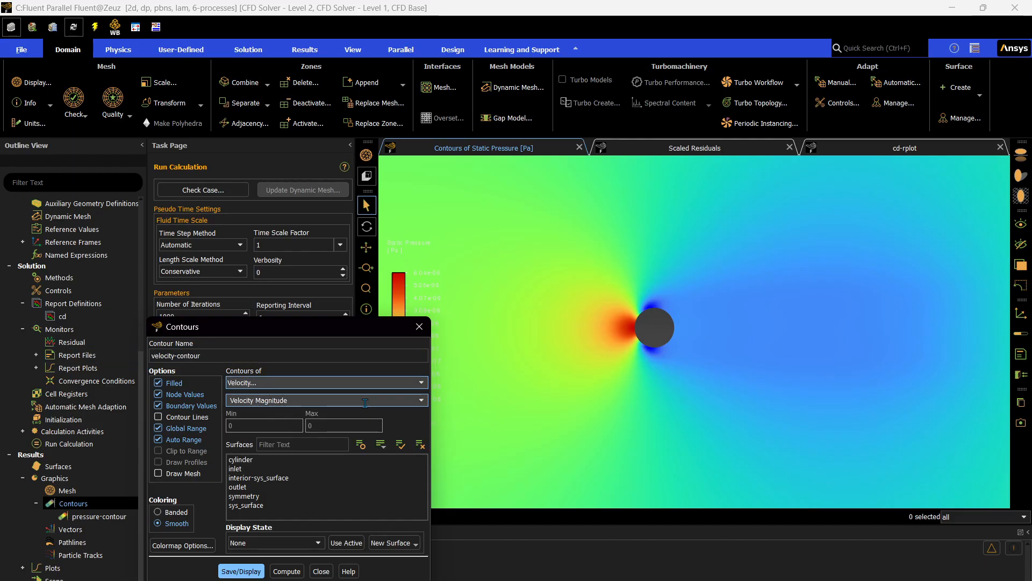
{"action": "left_click", "coordinate": [240, 571]}
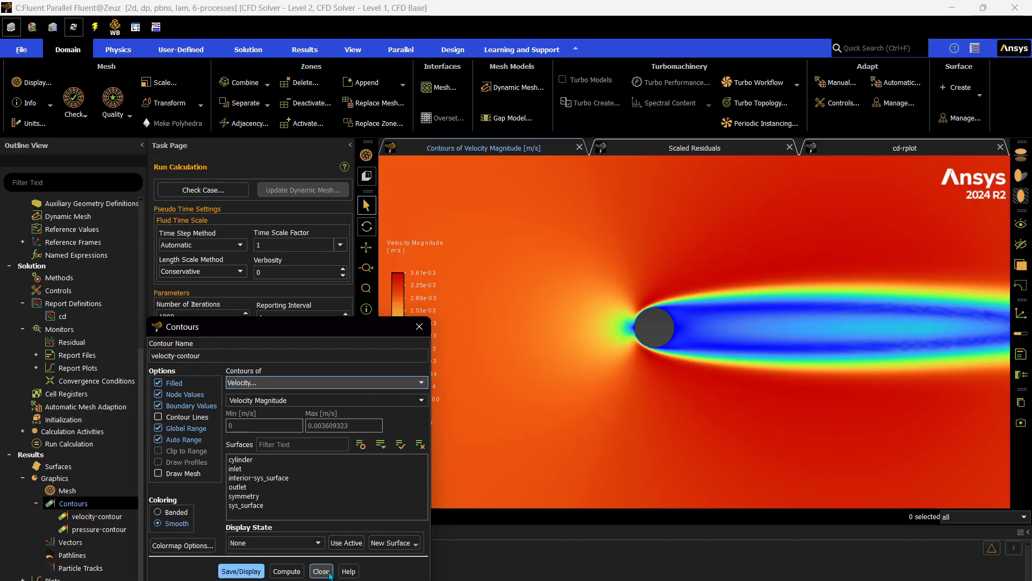
{"action": "left_click", "coordinate": [328, 573]}
Examine the velocity magnitude contour around the cylinder, along its wake and across the whole domain.
{"action": "scroll", "coordinate": [543, 394], "scroll_direction": "down", "scroll_amount": 3}
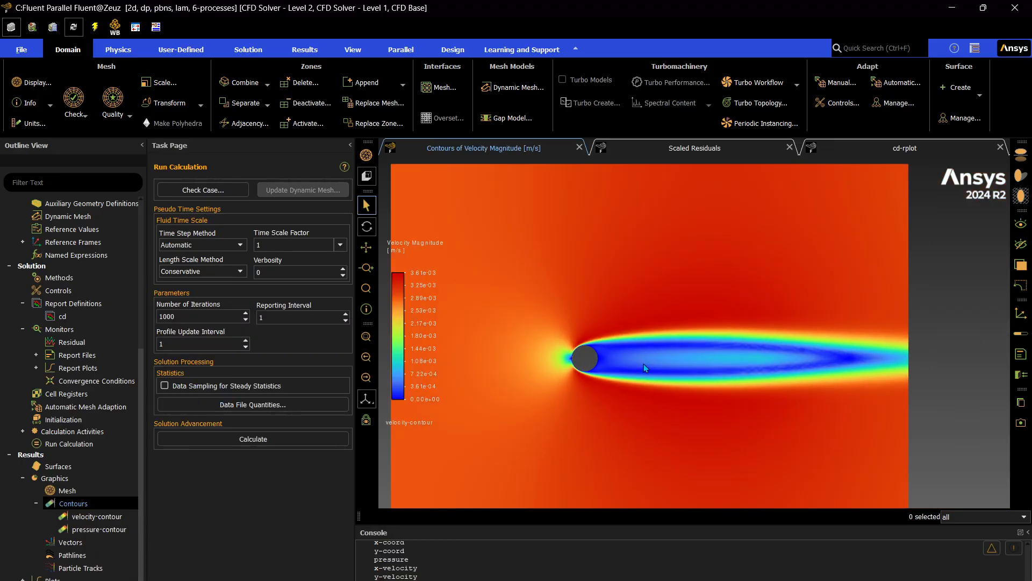
{"action": "scroll", "coordinate": [664, 362], "scroll_direction": "down", "scroll_amount": 2}
{"action": "scroll", "coordinate": [614, 380], "scroll_direction": "up", "scroll_amount": 4}
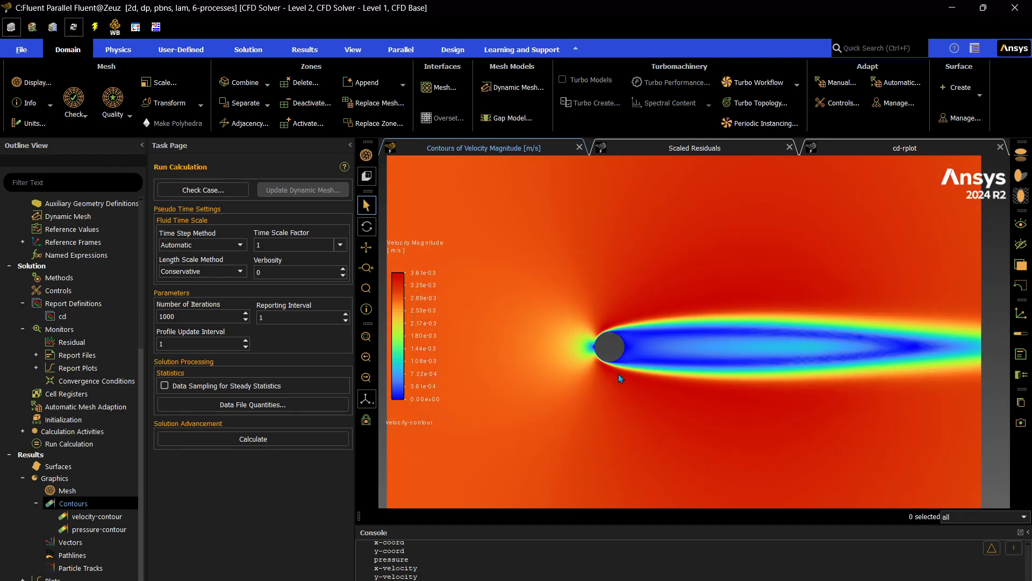
{"action": "scroll", "coordinate": [618, 378], "scroll_direction": "up", "scroll_amount": 2}
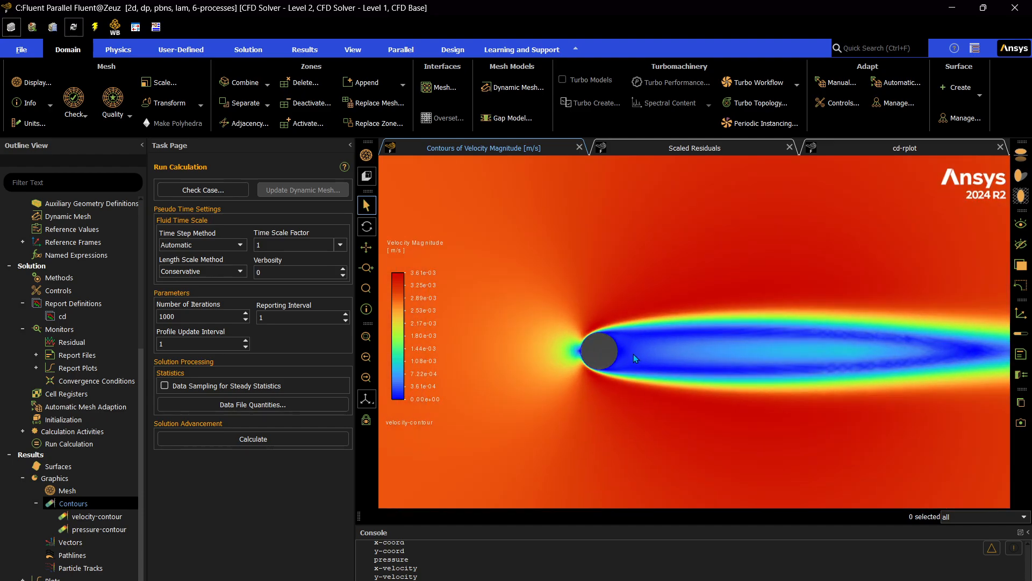
{"action": "scroll", "coordinate": [634, 354], "scroll_direction": "down", "scroll_amount": 1}
{"action": "scroll", "coordinate": [665, 388], "scroll_direction": "up", "scroll_amount": 5}
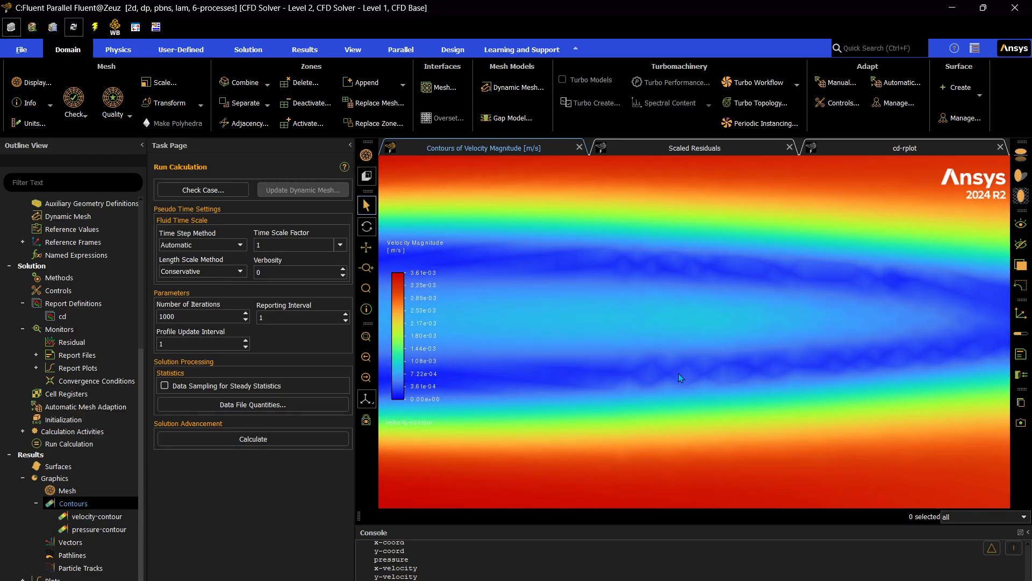
{"action": "scroll", "coordinate": [660, 372], "scroll_direction": "down", "scroll_amount": 6}
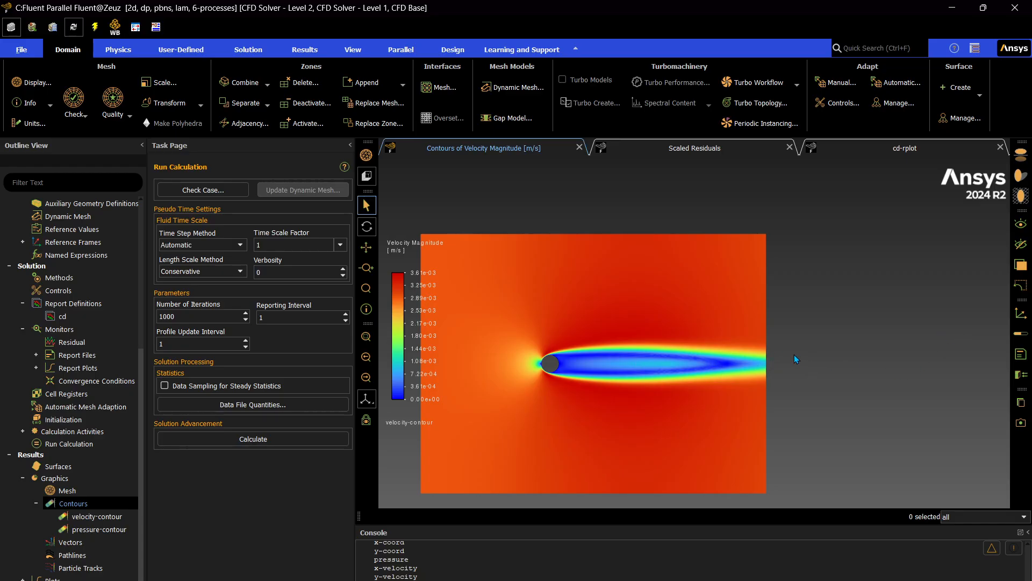
{"action": "scroll", "coordinate": [793, 350], "scroll_direction": "down", "scroll_amount": 4}
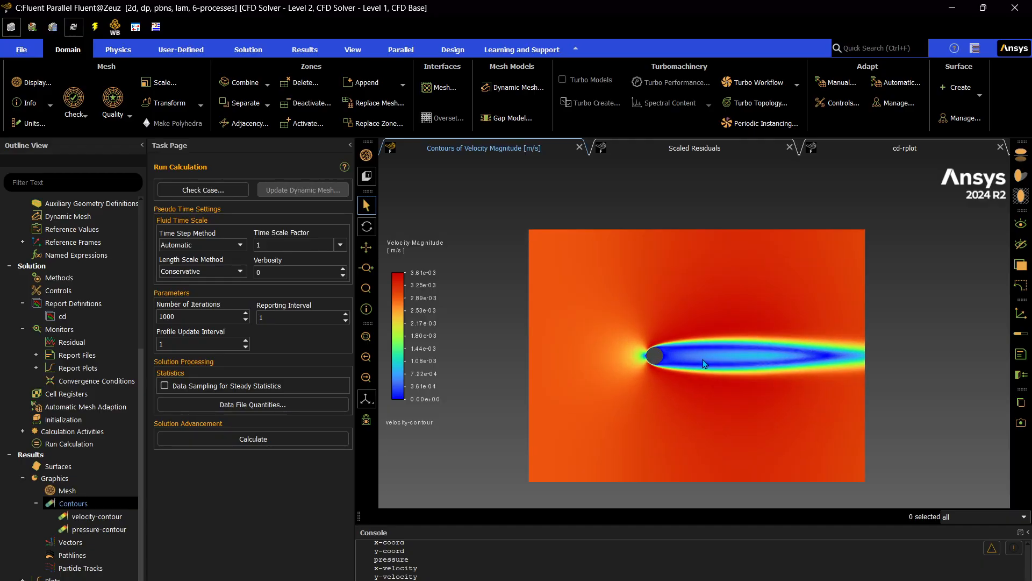
{"action": "scroll", "coordinate": [701, 361], "scroll_direction": "up", "scroll_amount": 2}
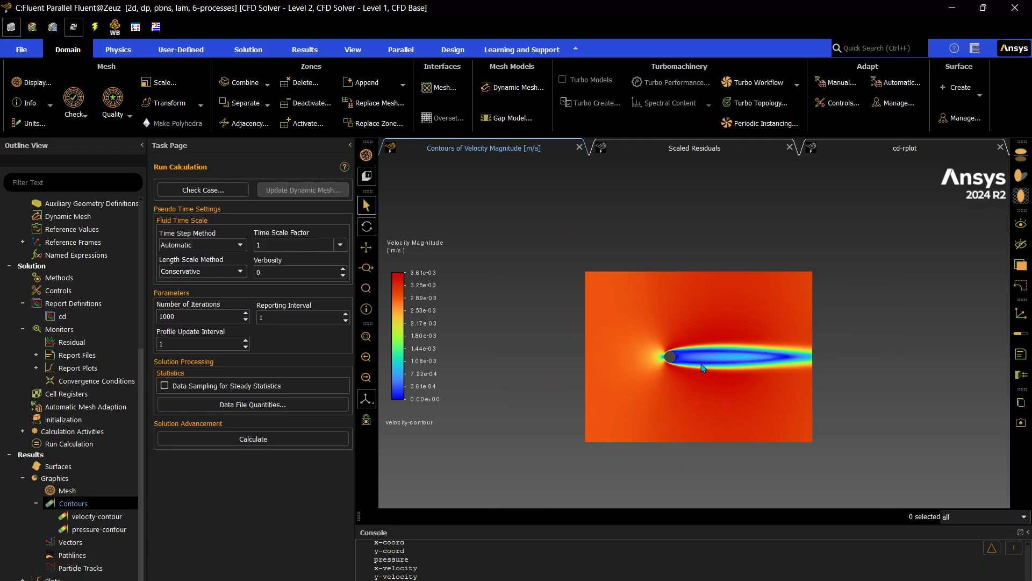
{"action": "scroll", "coordinate": [701, 364], "scroll_direction": "up", "scroll_amount": 5}
{"action": "scroll", "coordinate": [712, 355], "scroll_direction": "down", "scroll_amount": 4}
{"action": "scroll", "coordinate": [712, 356], "scroll_direction": "up", "scroll_amount": 4}
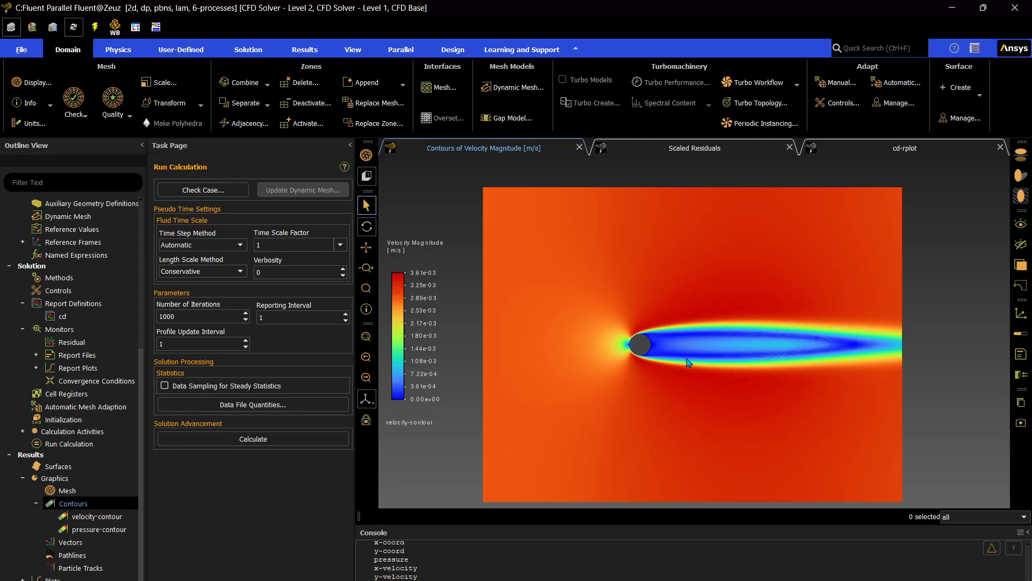
Start a new solution XY plot and name it pressure-coeff.
{"action": "scroll", "coordinate": [80, 484], "scroll_direction": "down", "scroll_amount": 1}
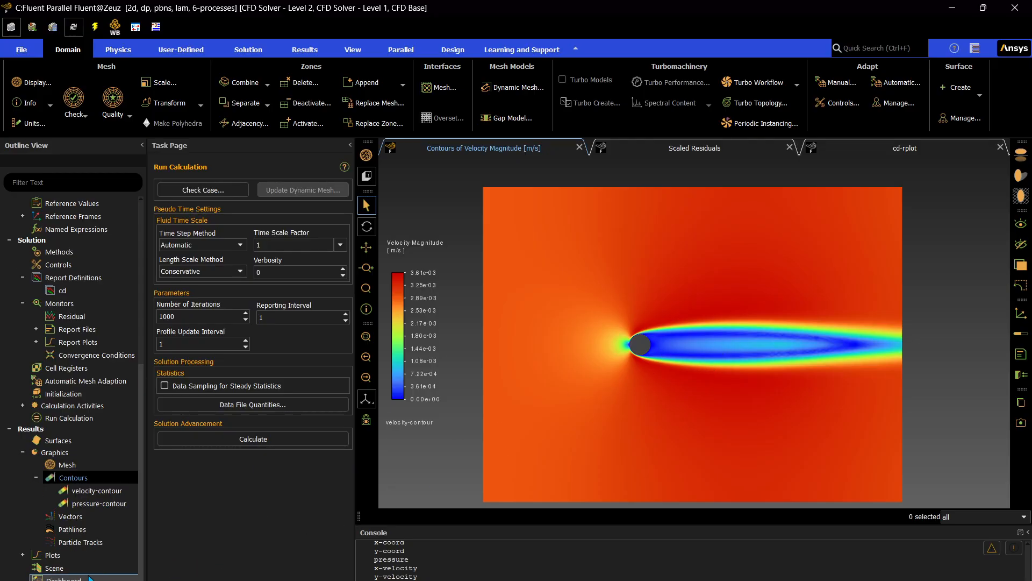
{"action": "left_click", "coordinate": [23, 555]}
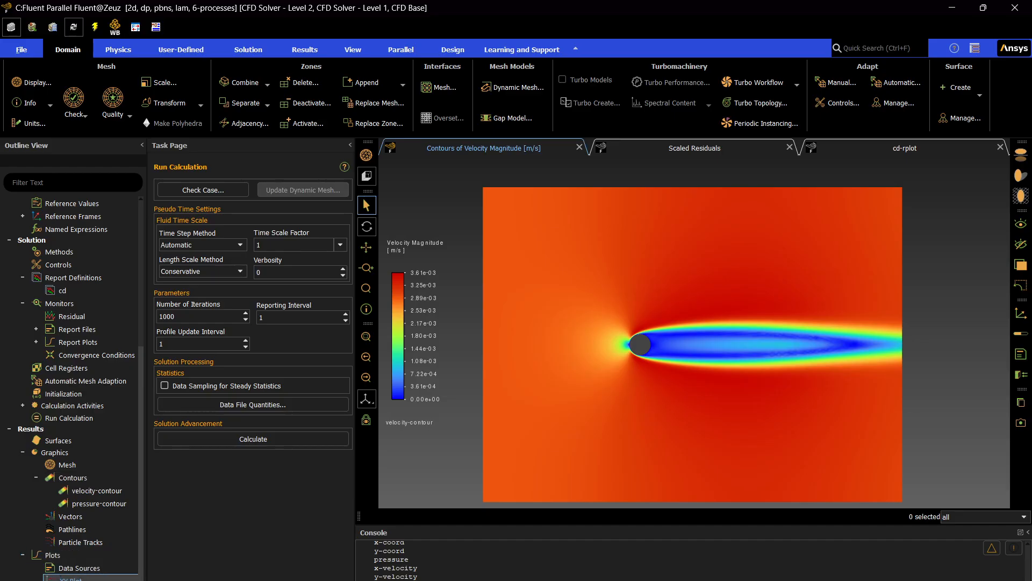
{"action": "right_click", "coordinate": [70, 578]}
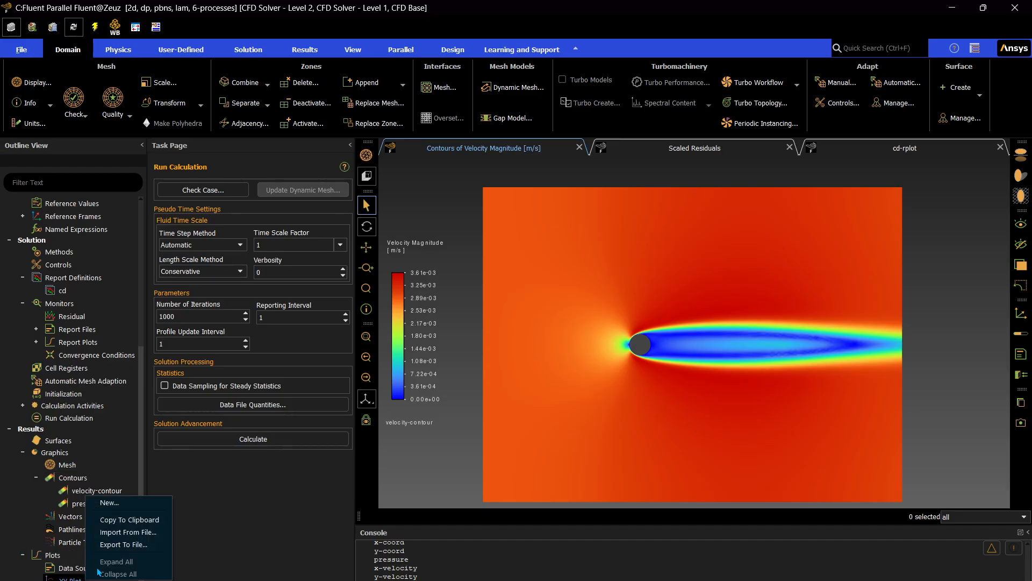
{"action": "left_click", "coordinate": [107, 506]}
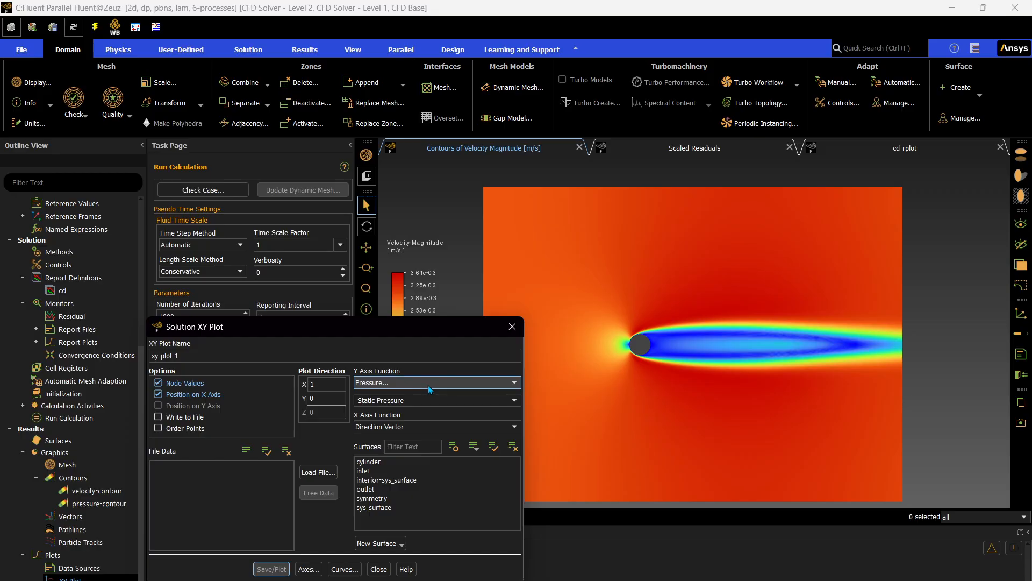
{"action": "left_click_drag", "start_coordinate": [267, 357], "coordinate": [89, 355]}
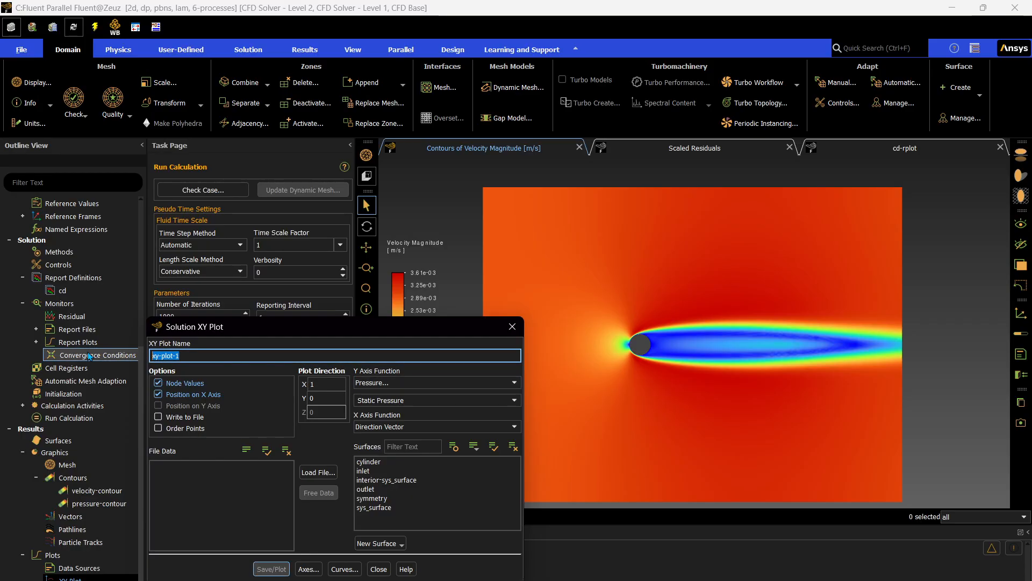
{"action": "type", "text": "pressure-coeff"}
Set the Y axis function to Pressure Coefficient, choose the cylinder surface, and save and plot the curve.
{"action": "left_click", "coordinate": [471, 400]}
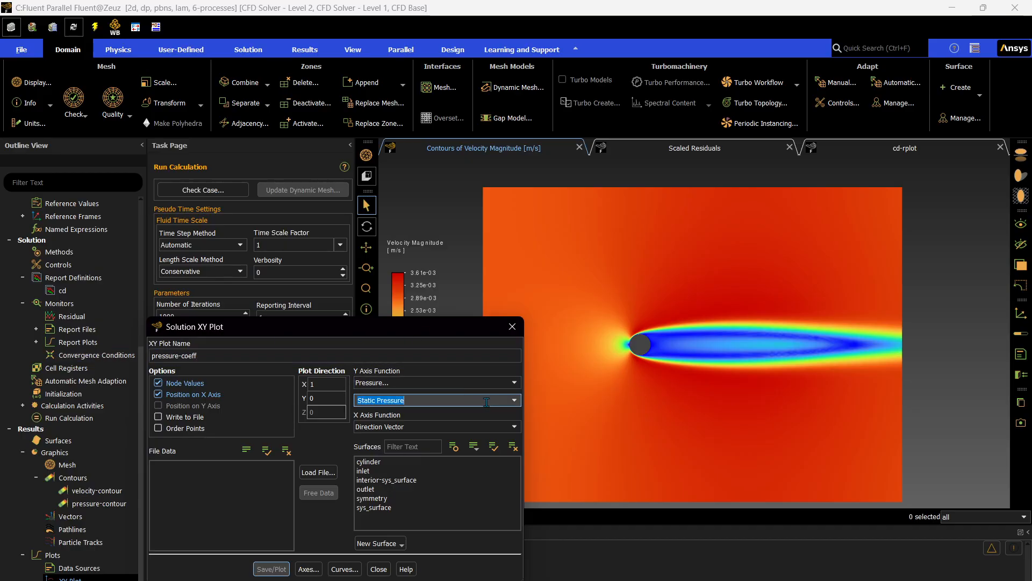
{"action": "left_click", "coordinate": [420, 419]}
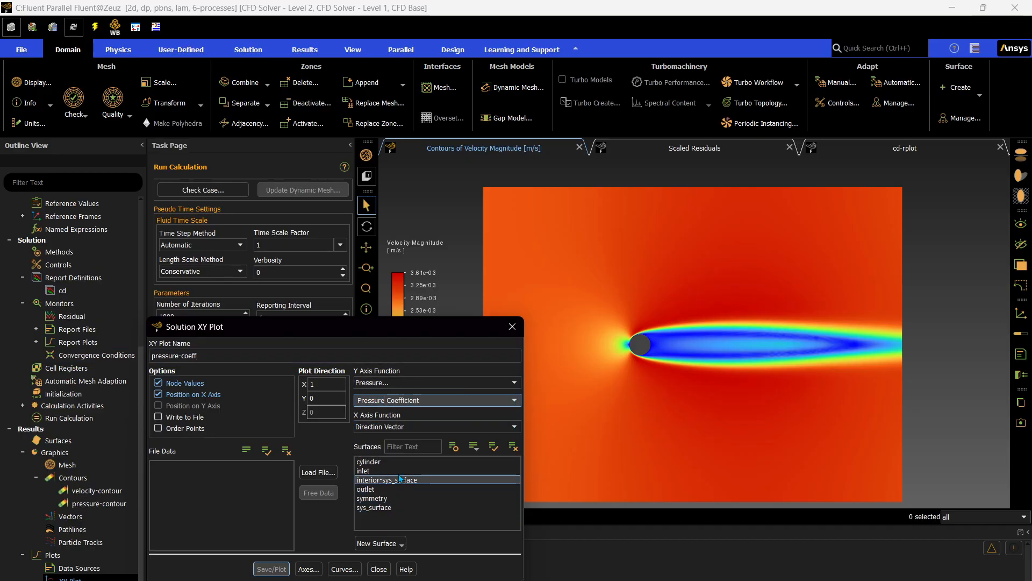
{"action": "left_click", "coordinate": [369, 461]}
{"action": "left_click", "coordinate": [272, 569]}
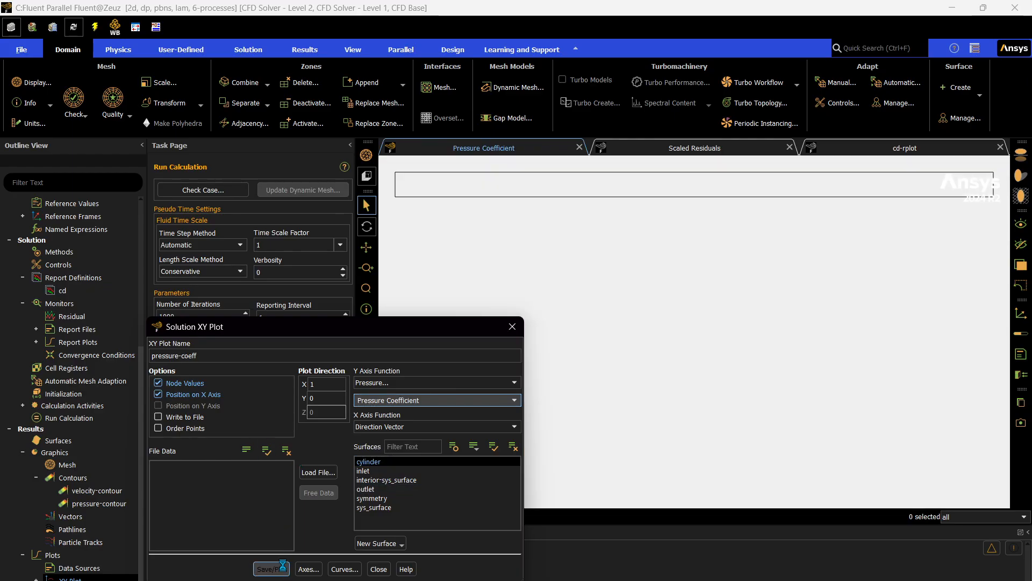
{"action": "left_click", "coordinate": [381, 570]}
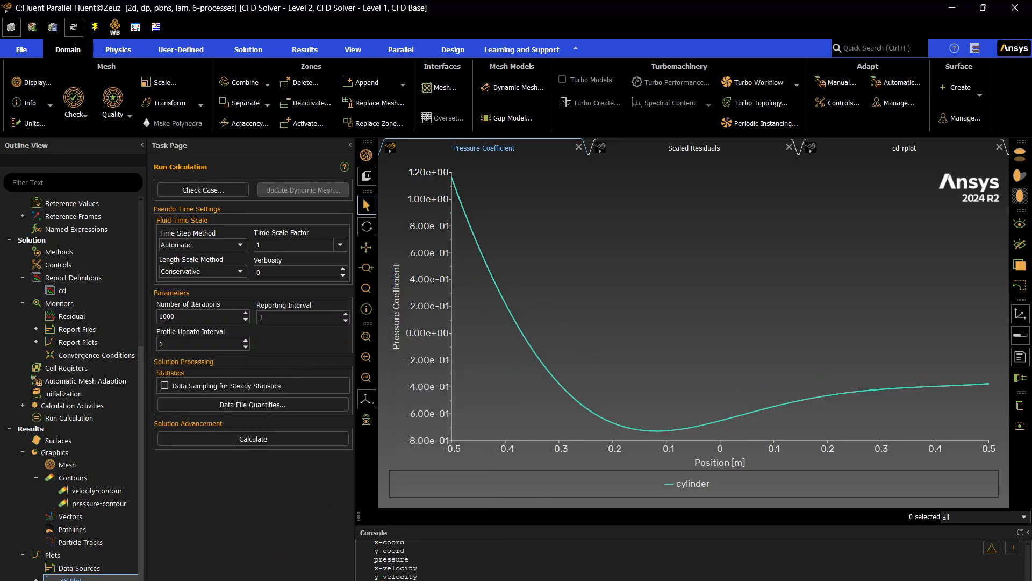
Start another solution XY plot and name it velocity-over-surface.
{"action": "right_click", "coordinate": [64, 579]}
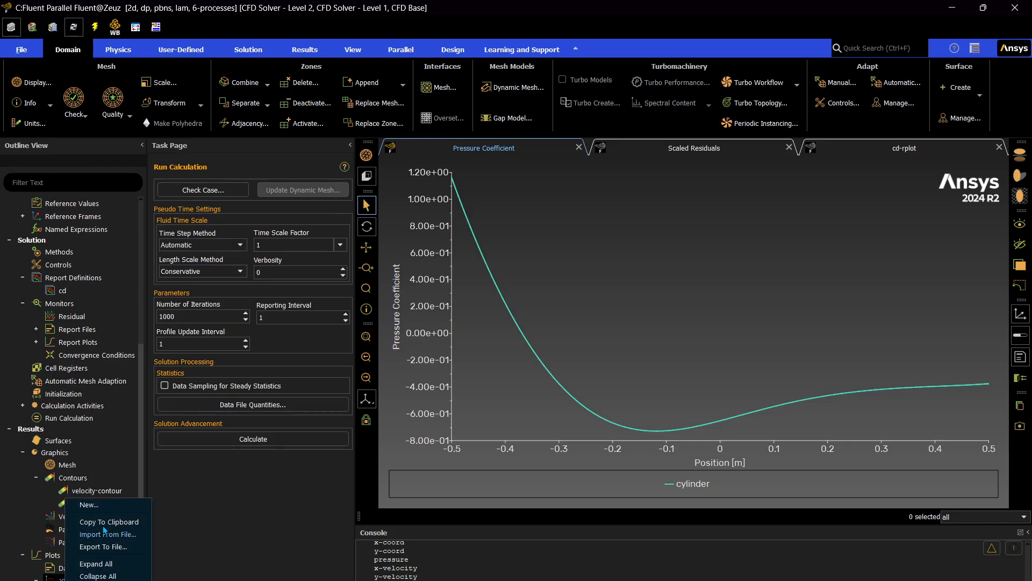
{"action": "left_click", "coordinate": [106, 506]}
{"action": "type", "text": "veloci"}
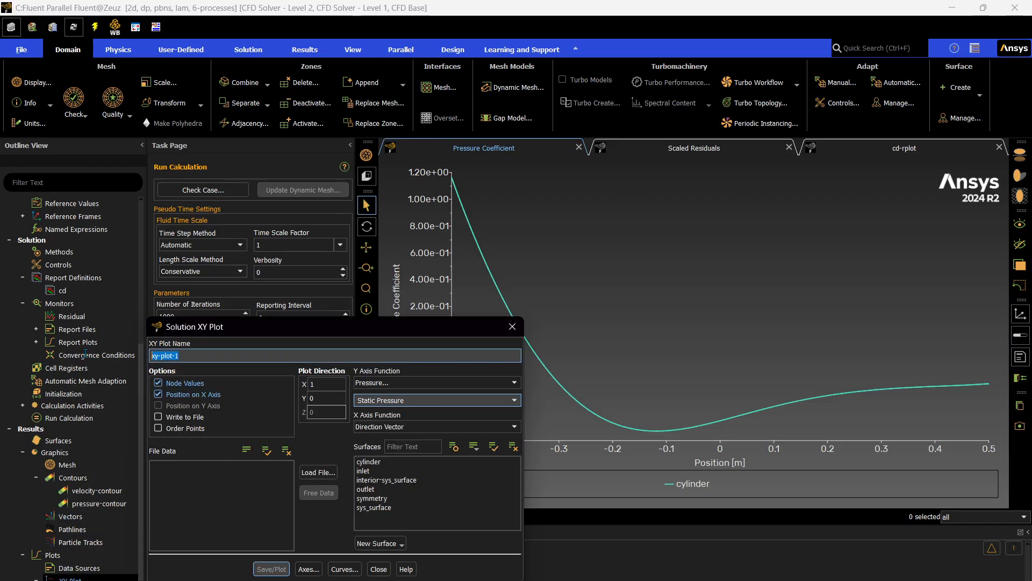
{"action": "type", "text": "ty"}
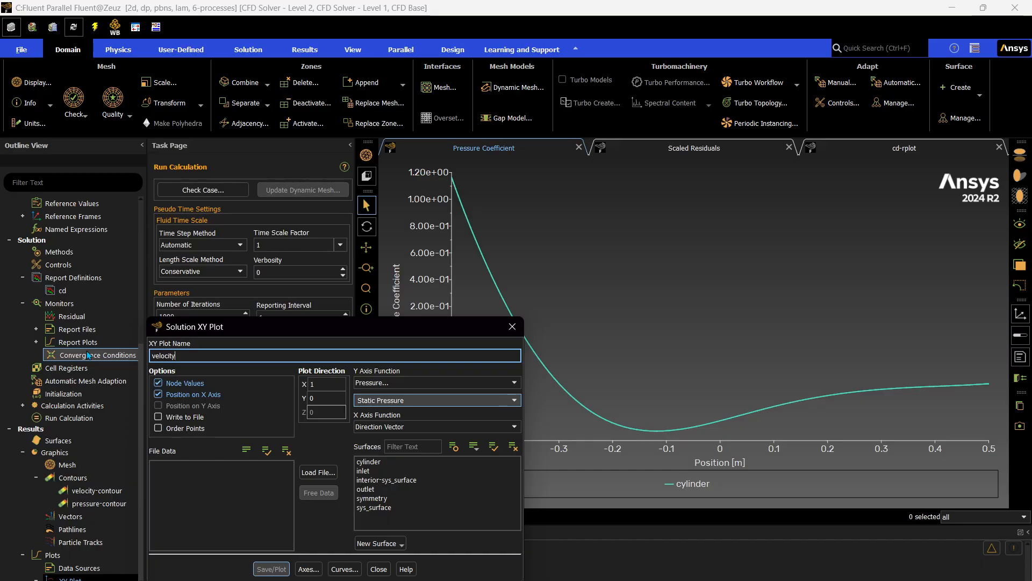
{"action": "type", "text": "-over-surface"}
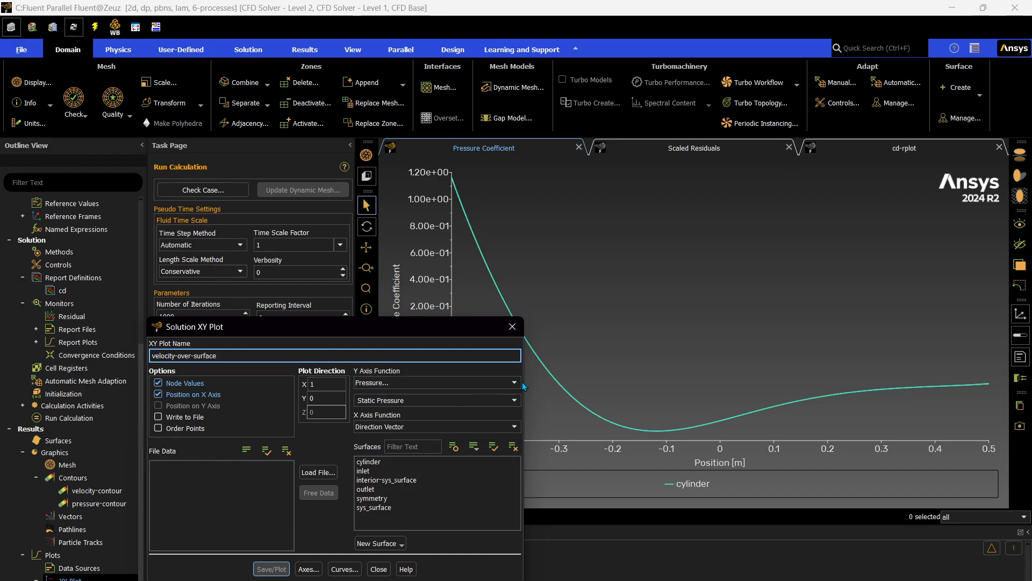
Set the Y axis function to Velocity Magnitude, choose the cylinder surface, and save and plot the curve.
{"action": "left_click", "coordinate": [457, 382]}
{"action": "left_click", "coordinate": [444, 411]}
{"action": "left_click", "coordinate": [508, 401]}
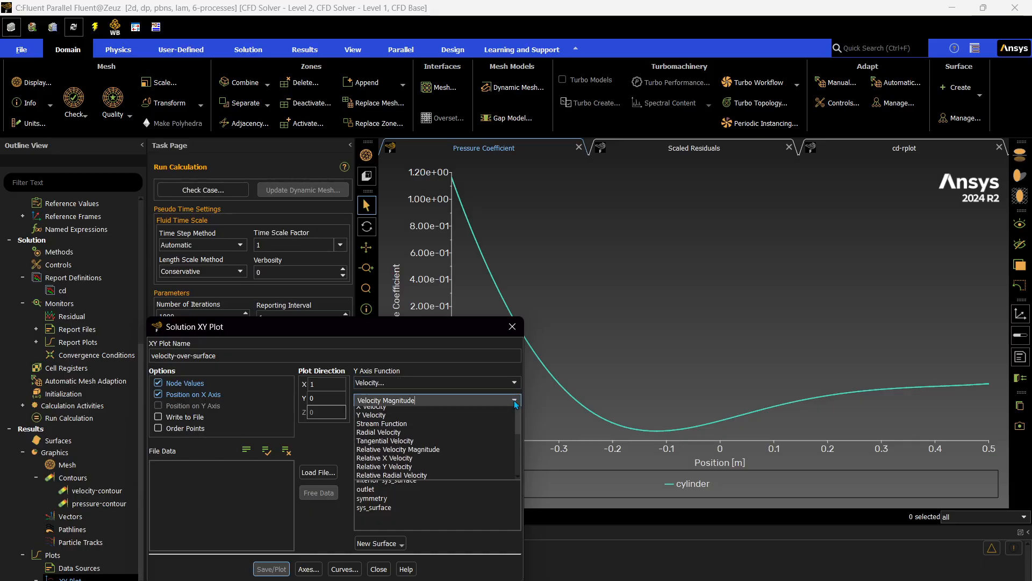
{"action": "left_click", "coordinate": [505, 409]}
{"action": "left_click", "coordinate": [368, 461]}
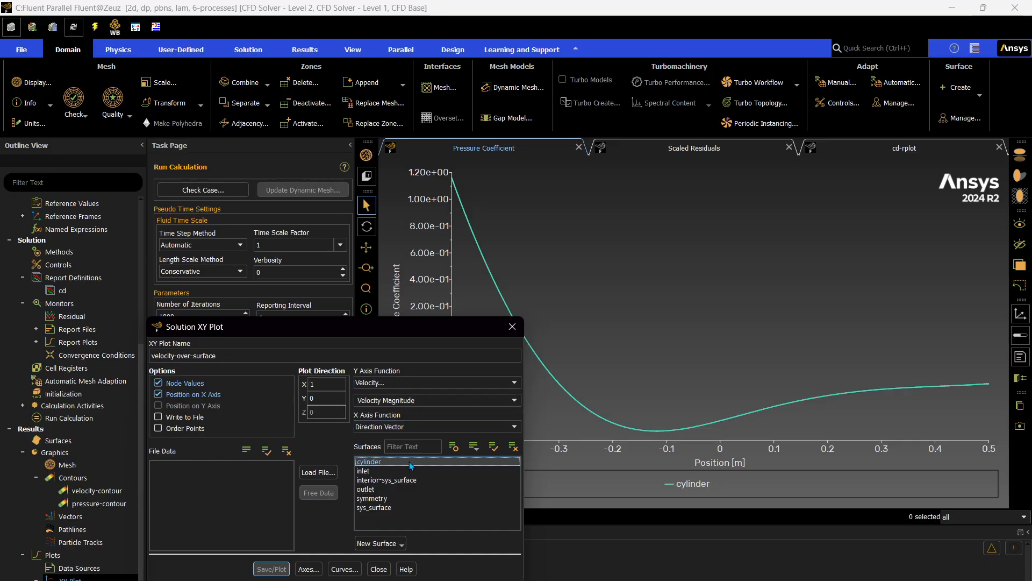
{"action": "left_click", "coordinate": [271, 569]}
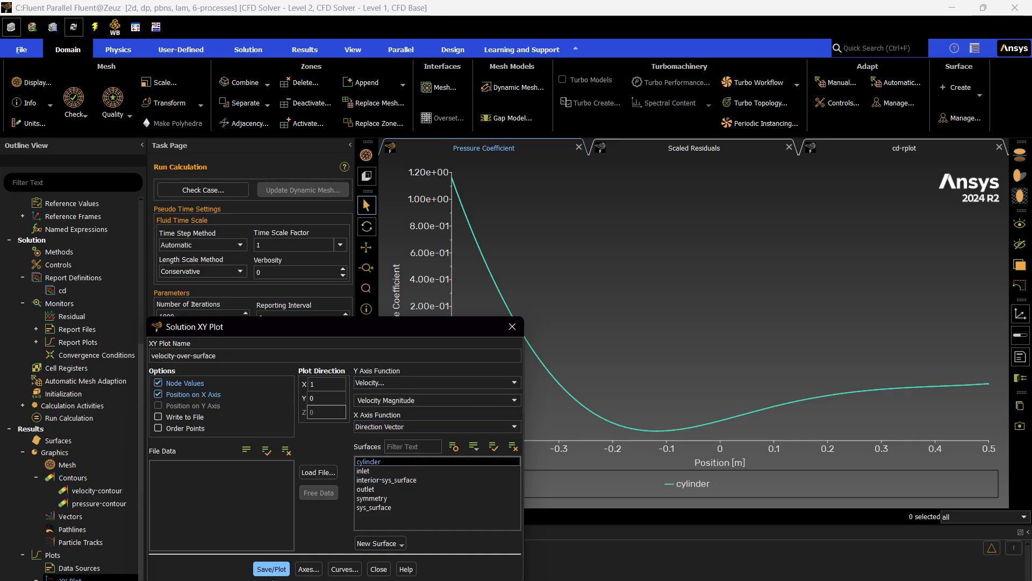
{"action": "left_click", "coordinate": [378, 569]}
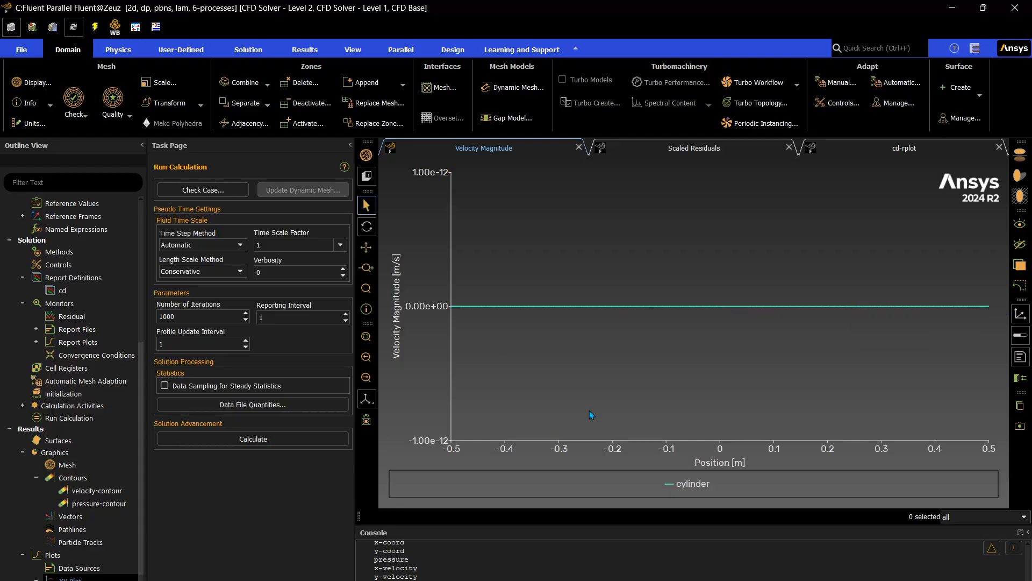
Create a new contour of the Velocity category and name it velocity-stream-function.
{"action": "right_click", "coordinate": [73, 477]}
{"action": "left_click", "coordinate": [98, 482]}
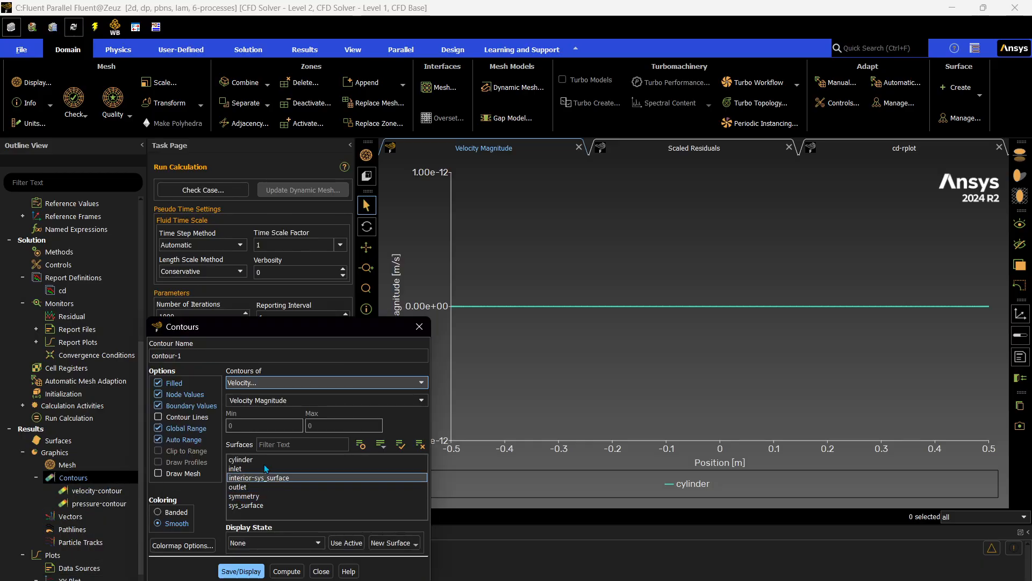
{"action": "left_click", "coordinate": [285, 383]}
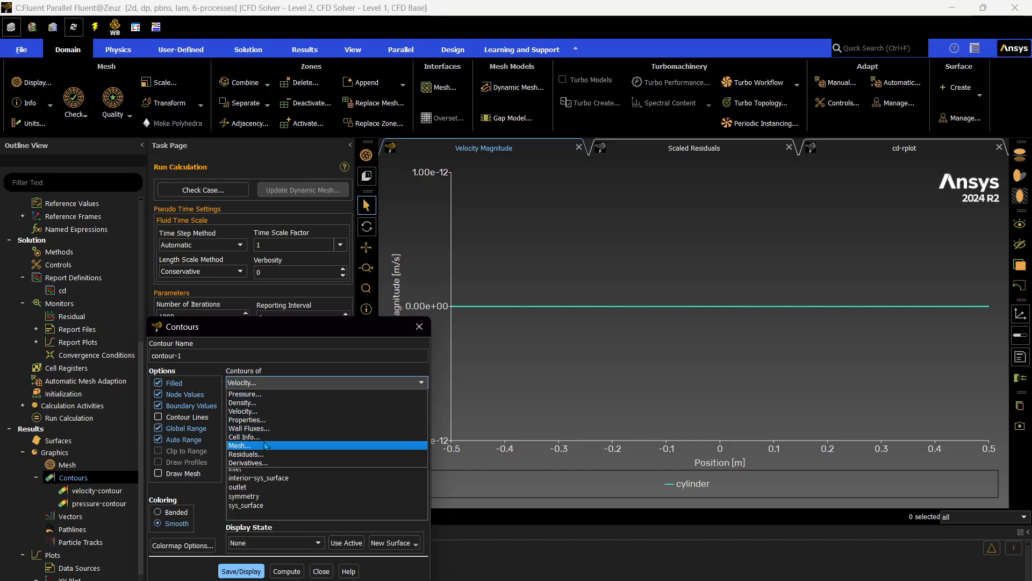
{"action": "left_click", "coordinate": [271, 409]}
{"action": "triple_click", "coordinate": [167, 355]}
{"action": "type", "text": "vel"}
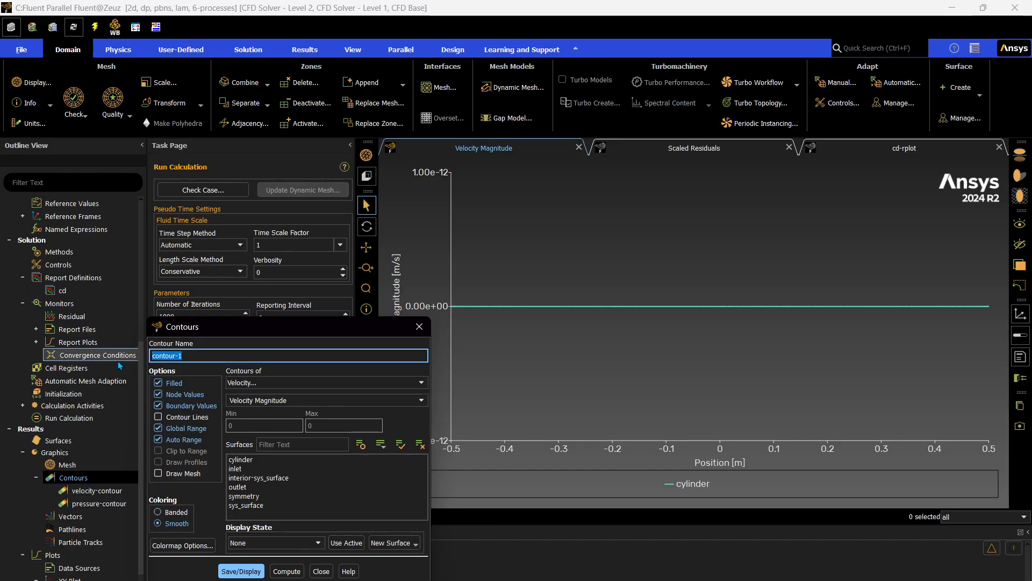
{"action": "type", "text": "ocity-stream-function"}
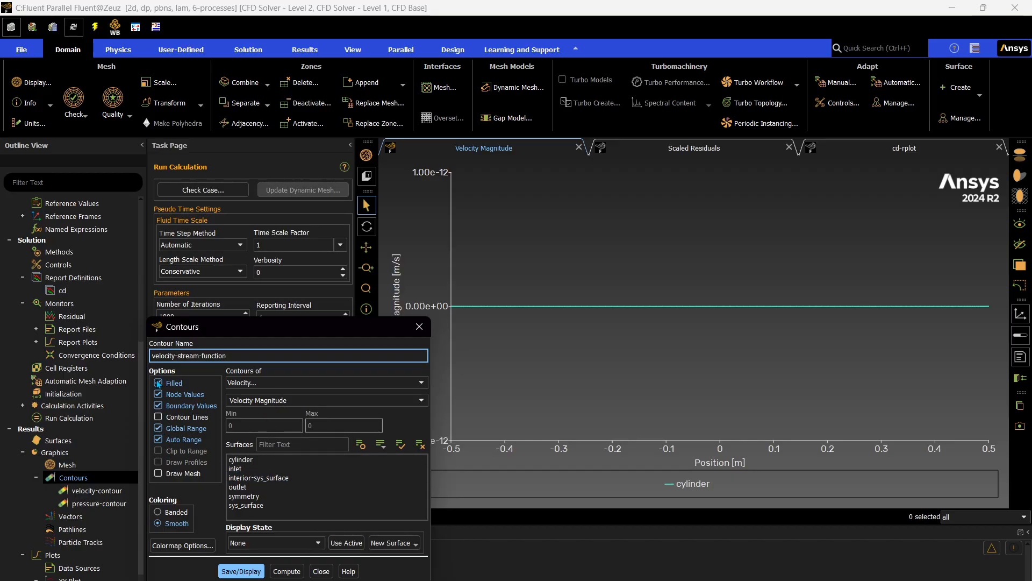
Turn off filled contours, draw the mesh for the cylinder surface only, and save and display the Velocity Magnitude contour lines.
{"action": "left_click", "coordinate": [158, 473]}
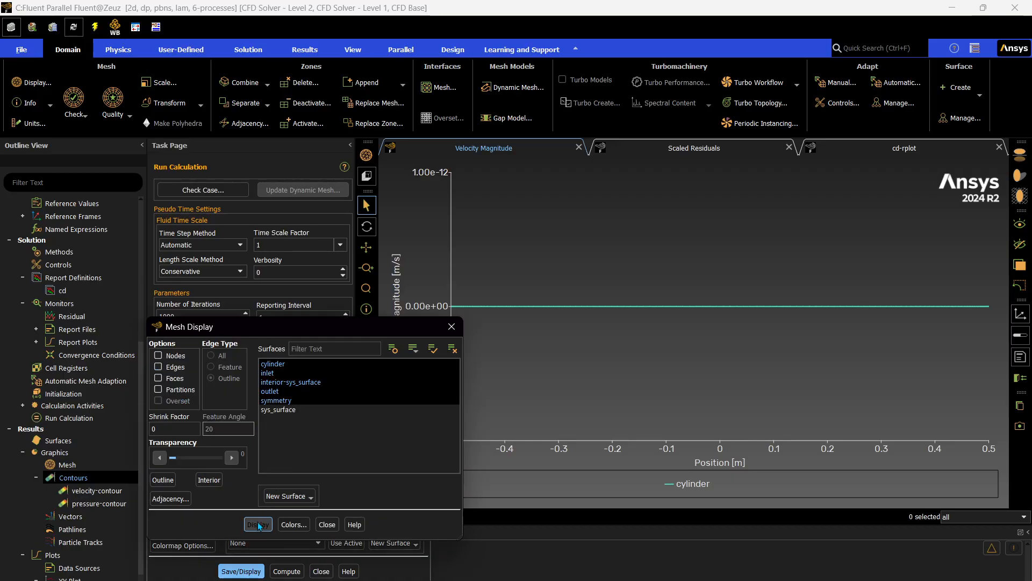
{"action": "left_click", "coordinate": [259, 524]}
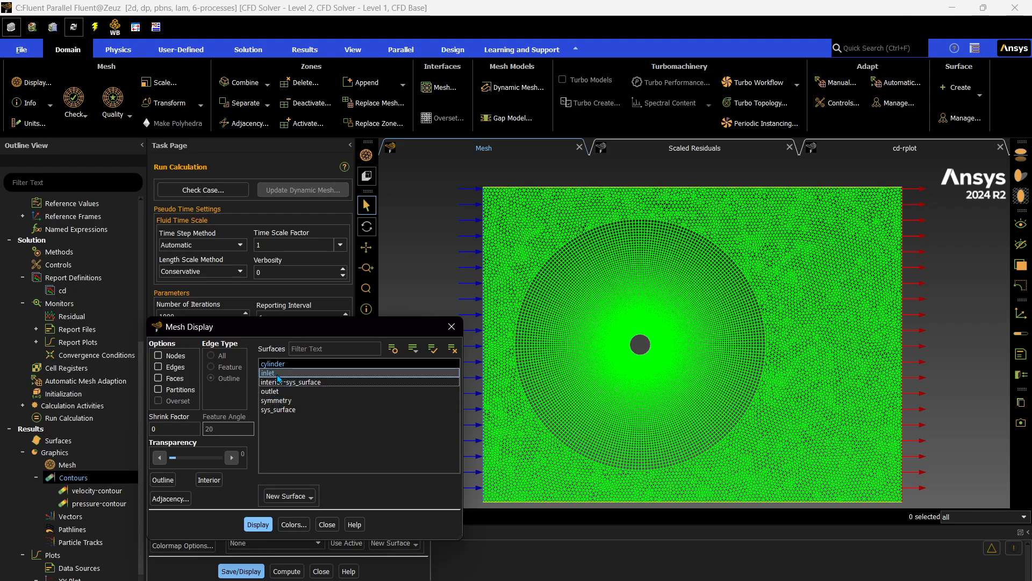
{"action": "left_click", "coordinate": [278, 379]}
{"action": "left_click", "coordinate": [258, 524]}
{"action": "left_click", "coordinate": [327, 524]}
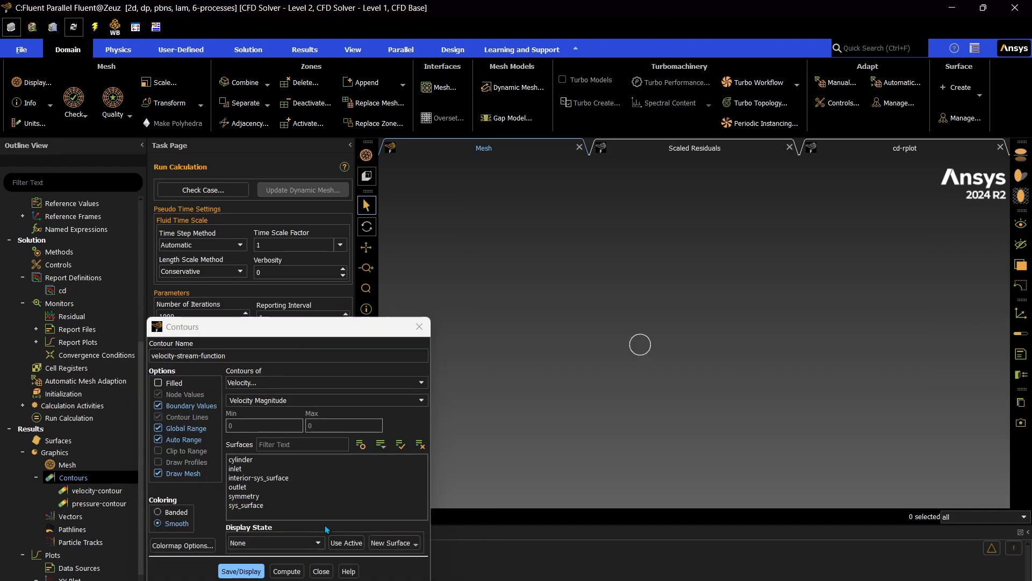
{"action": "left_click", "coordinate": [234, 572]}
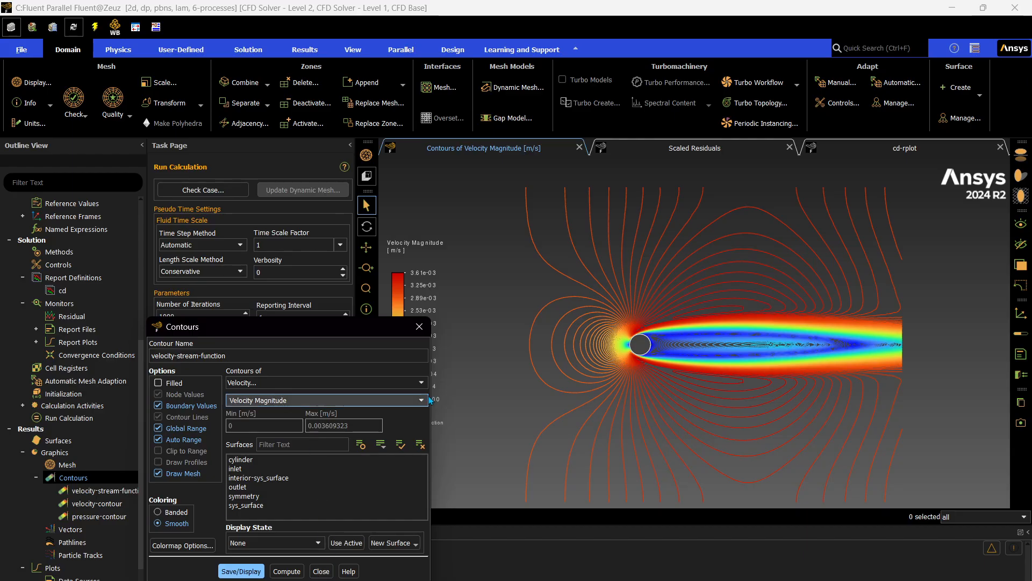
Examine the velocity magnitude contour lines around the cylinder and along its wake.
{"action": "scroll", "coordinate": [690, 332], "scroll_direction": "down", "scroll_amount": 3}
{"action": "scroll", "coordinate": [689, 331], "scroll_direction": "up", "scroll_amount": 5}
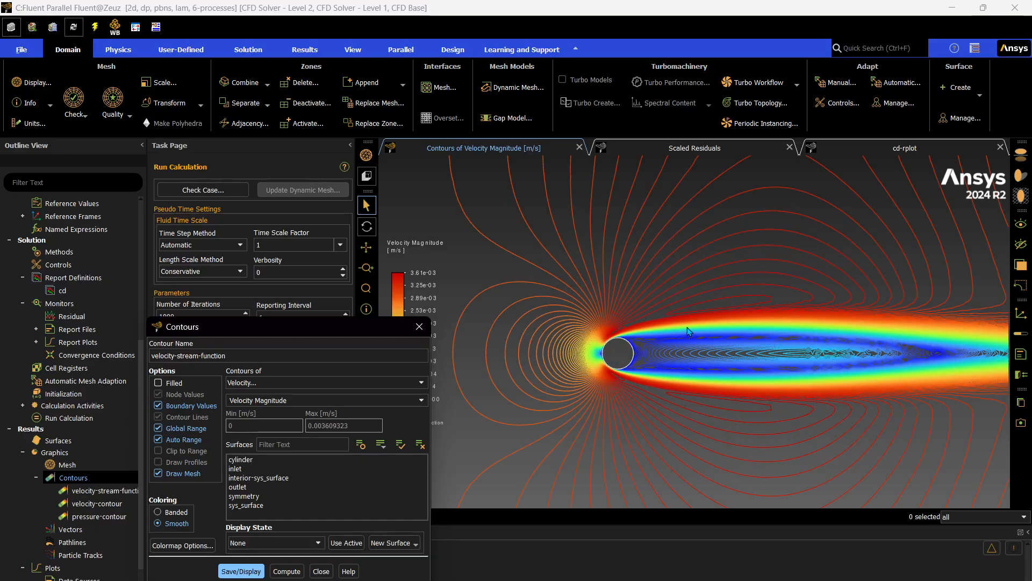
{"action": "scroll", "coordinate": [689, 332], "scroll_direction": "down", "scroll_amount": 3}
{"action": "scroll", "coordinate": [634, 371], "scroll_direction": "up", "scroll_amount": 2}
{"action": "scroll", "coordinate": [634, 372], "scroll_direction": "up", "scroll_amount": 2}
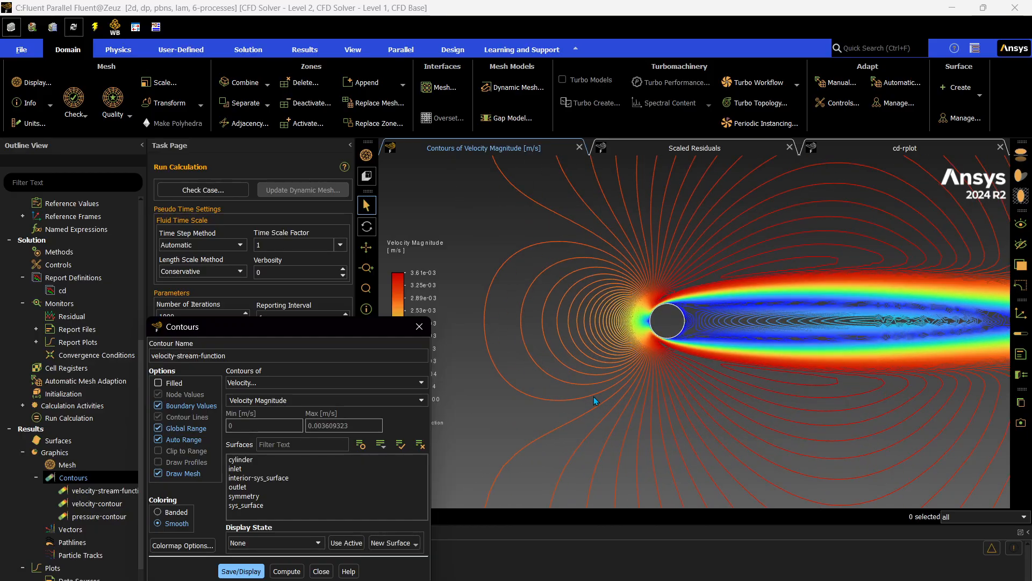
{"action": "scroll", "coordinate": [637, 393], "scroll_direction": "down", "scroll_amount": 4}
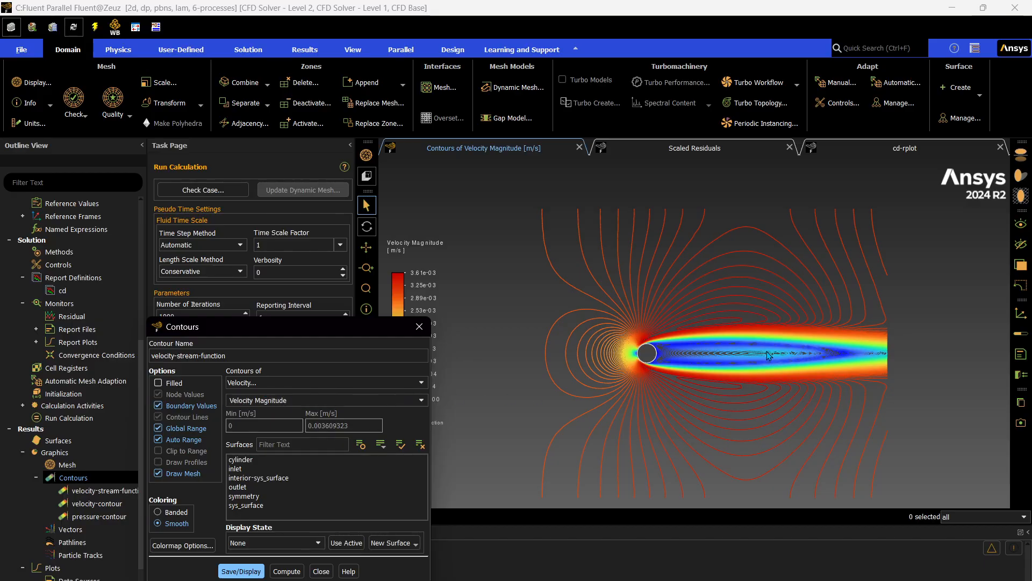
{"action": "scroll", "coordinate": [637, 393], "scroll_direction": "down", "scroll_amount": 2}
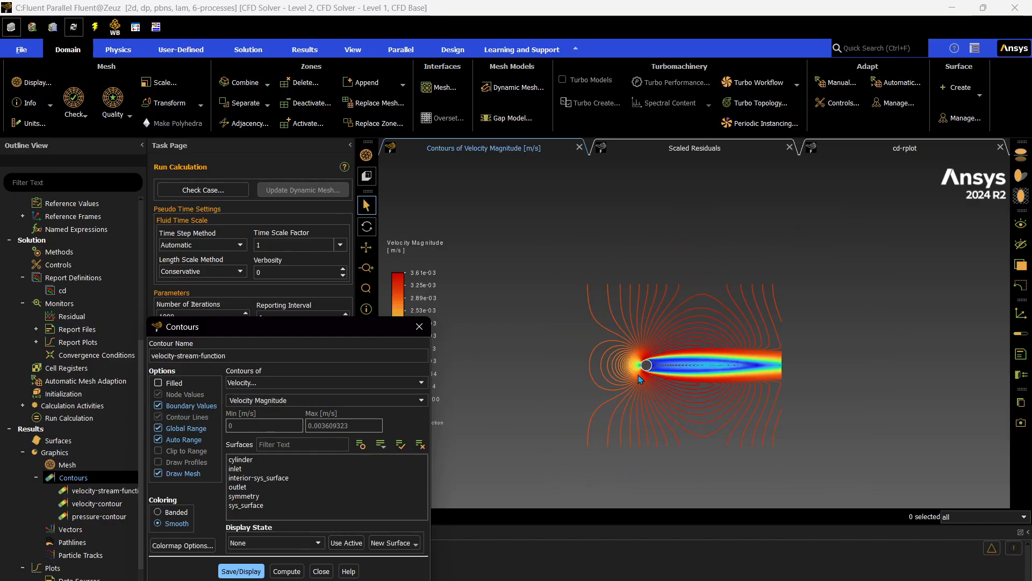
{"action": "scroll", "coordinate": [640, 371], "scroll_direction": "up", "scroll_amount": 3}
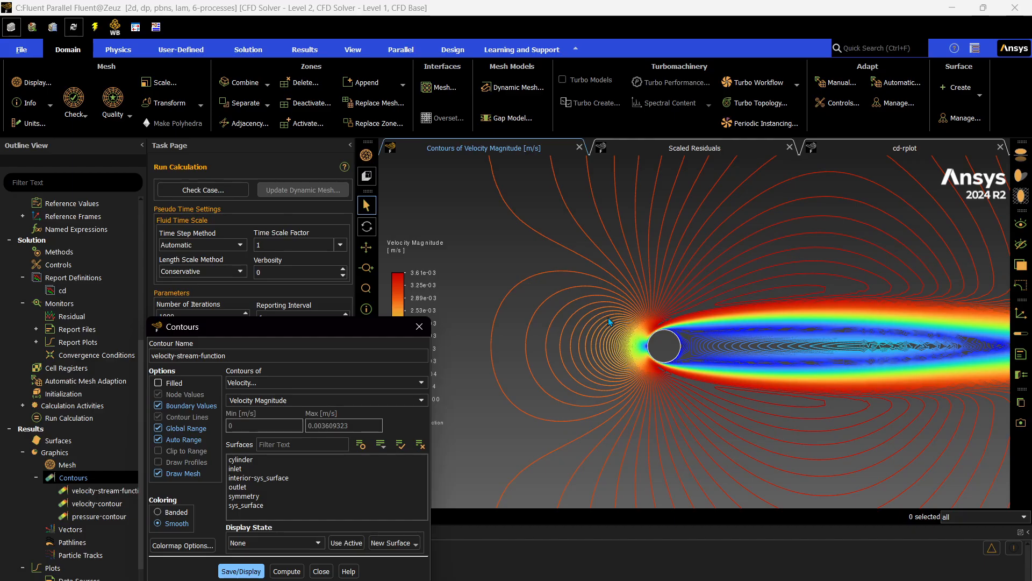
{"action": "scroll", "coordinate": [781, 342], "scroll_direction": "up", "scroll_amount": 5}
{"action": "scroll", "coordinate": [812, 340], "scroll_direction": "down", "scroll_amount": 5}
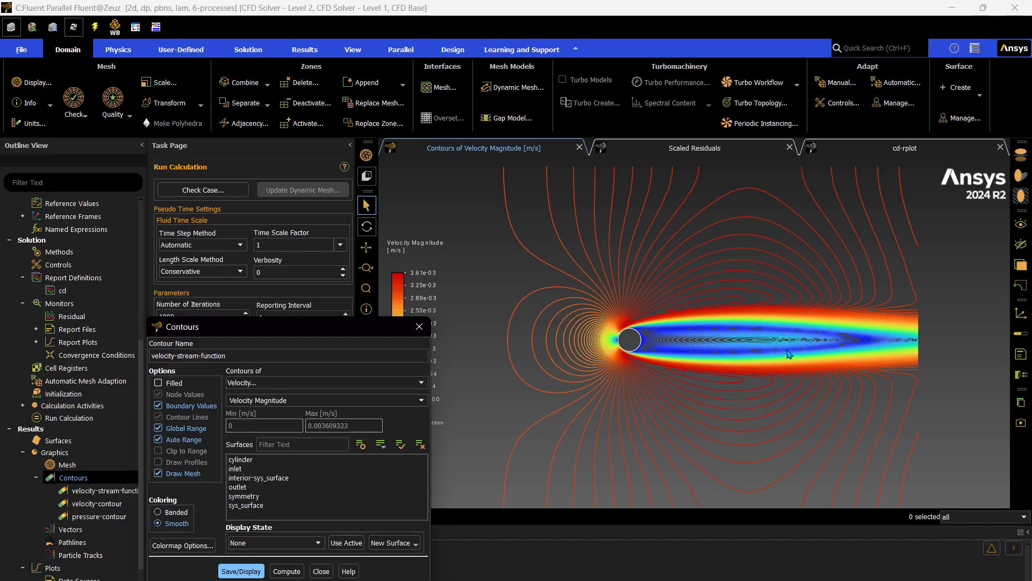
{"action": "scroll", "coordinate": [789, 352], "scroll_direction": "up", "scroll_amount": 5}
{"action": "scroll", "coordinate": [799, 331], "scroll_direction": "down", "scroll_amount": 5}
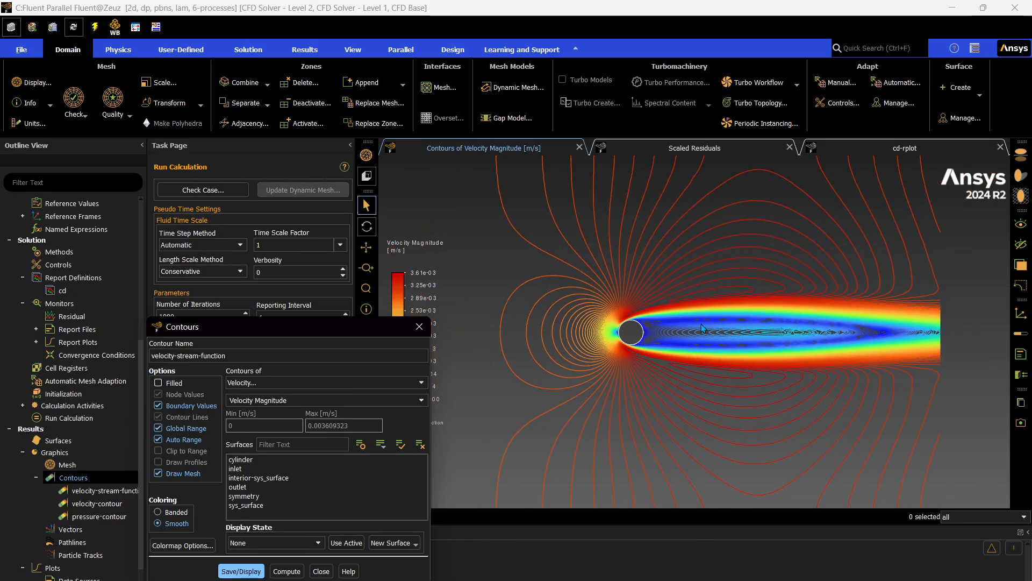
Change the contour variable to Stream Function, then save and display velocity-stream-function and close its settings.
{"action": "left_click", "coordinate": [351, 400]}
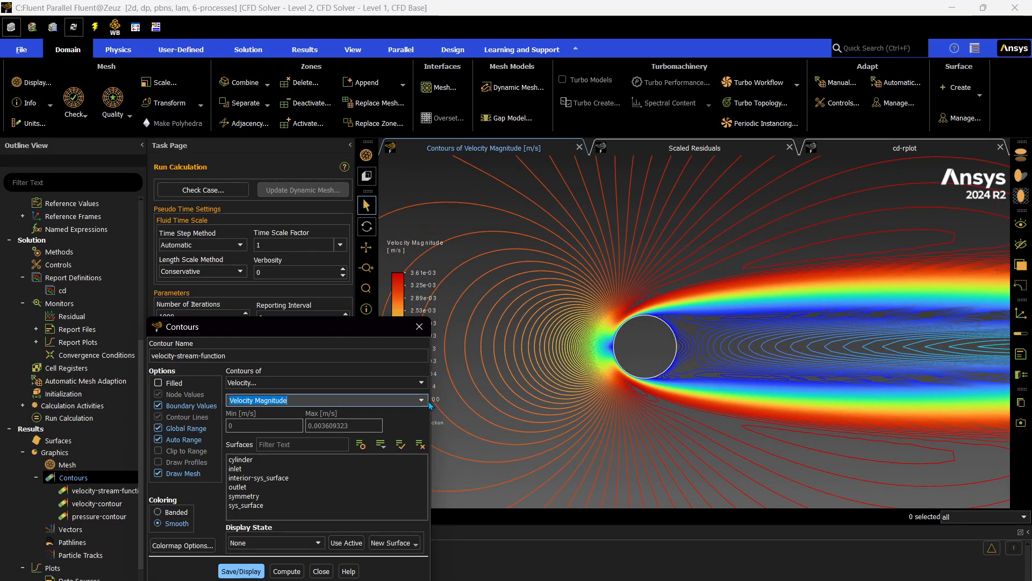
{"action": "left_click", "coordinate": [346, 437]}
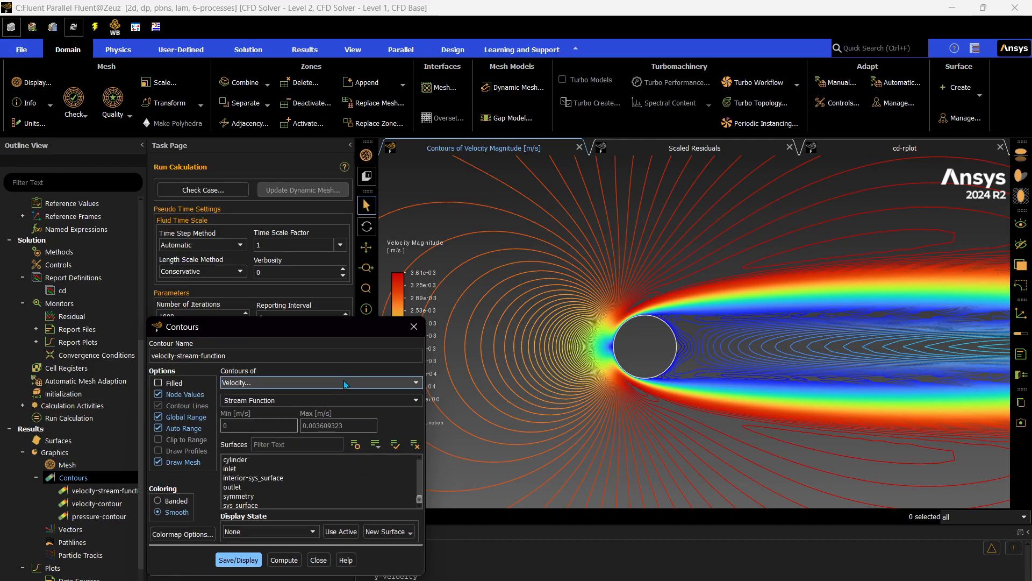
{"action": "left_click", "coordinate": [239, 559]}
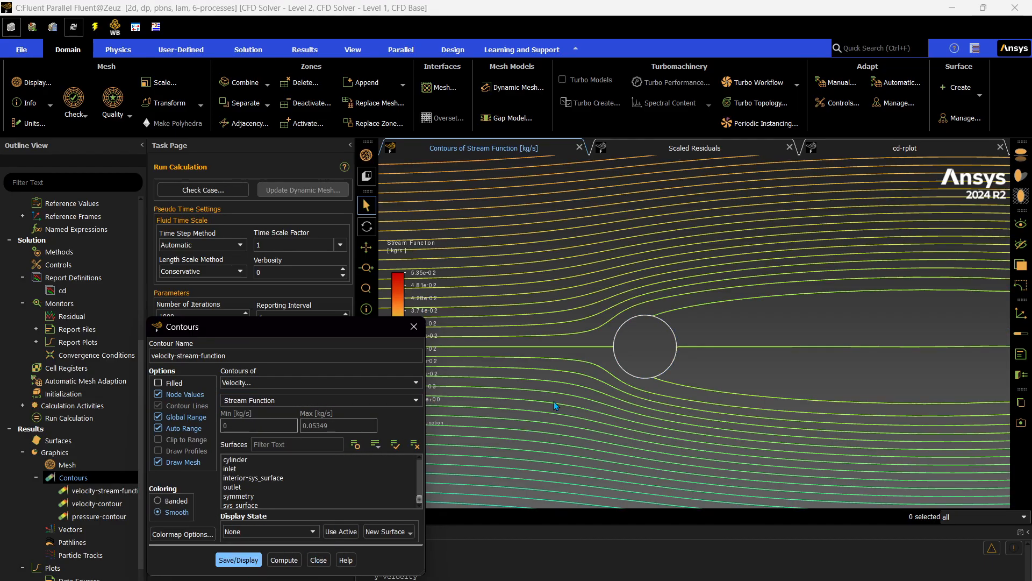
{"action": "scroll", "coordinate": [554, 401], "scroll_direction": "down", "scroll_amount": 5}
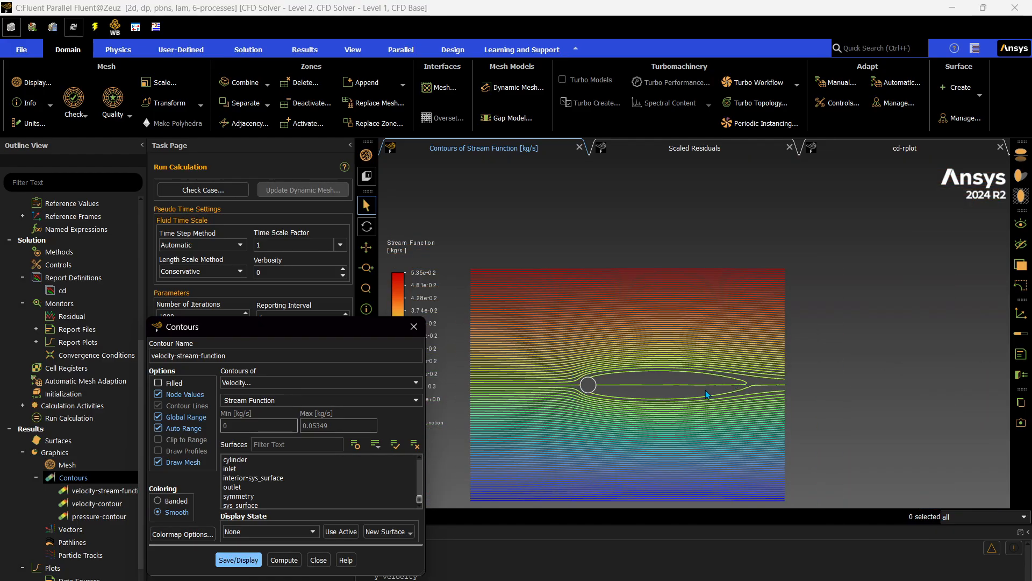
{"action": "scroll", "coordinate": [592, 386], "scroll_direction": "up", "scroll_amount": 2}
{"action": "scroll", "coordinate": [594, 390], "scroll_direction": "up", "scroll_amount": 2}
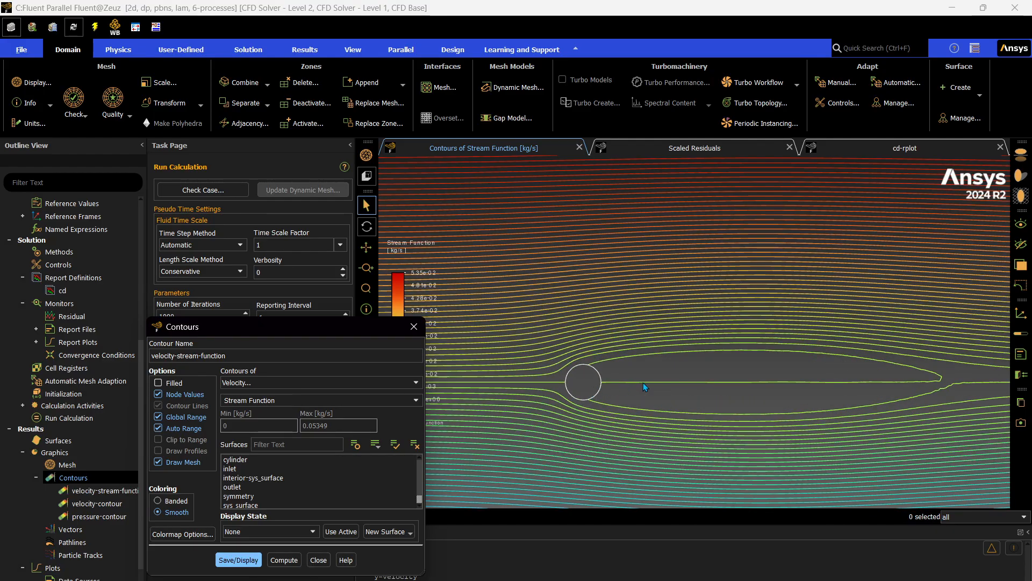
{"action": "left_click", "coordinate": [318, 560]}
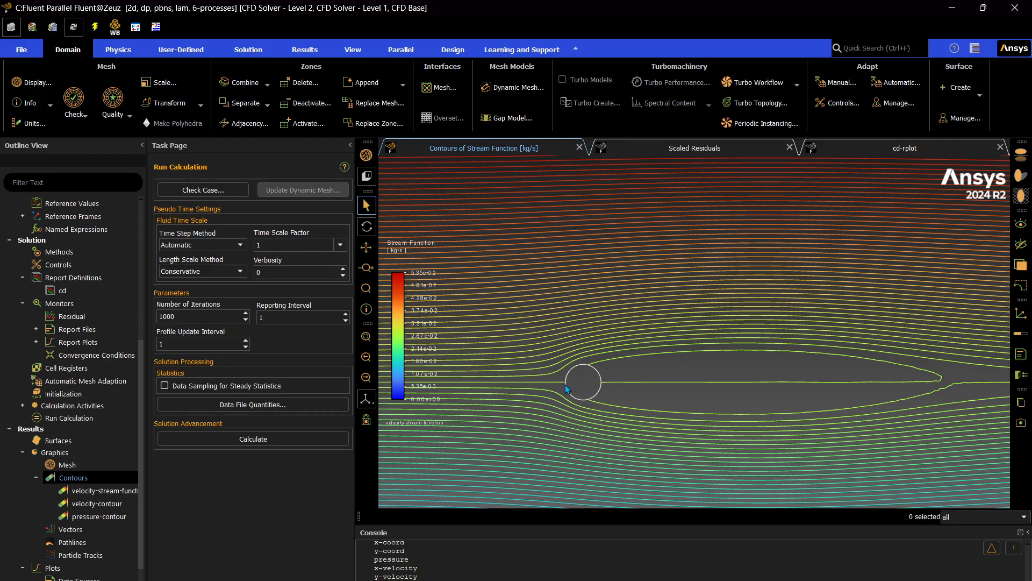
Examine the stream function lines around the cylinder and the recirculation region in its wake.
{"action": "scroll", "coordinate": [547, 392], "scroll_direction": "down", "scroll_amount": 2}
{"action": "scroll", "coordinate": [740, 376], "scroll_direction": "up", "scroll_amount": 4}
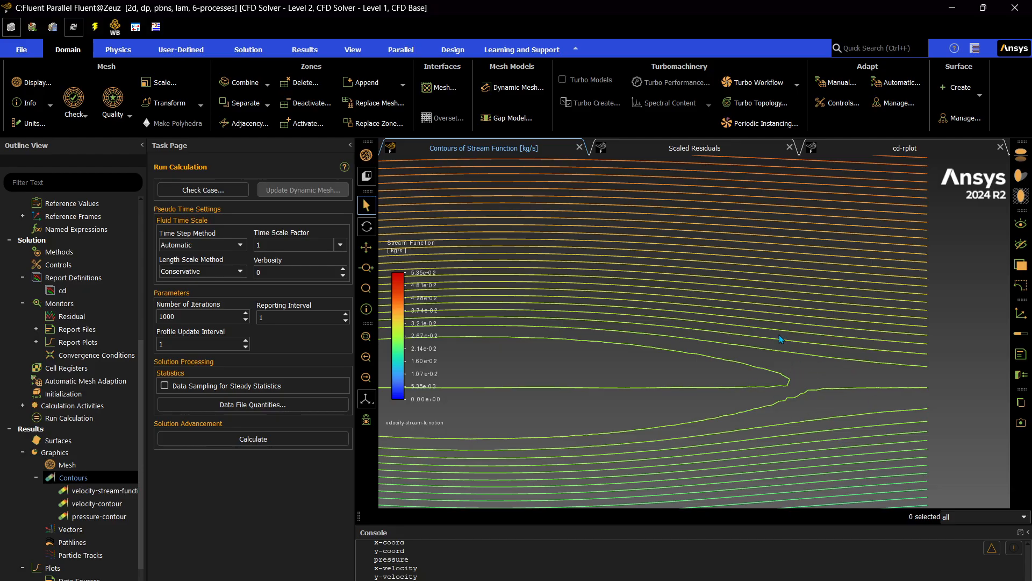
{"action": "scroll", "coordinate": [814, 391], "scroll_direction": "down", "scroll_amount": 3}
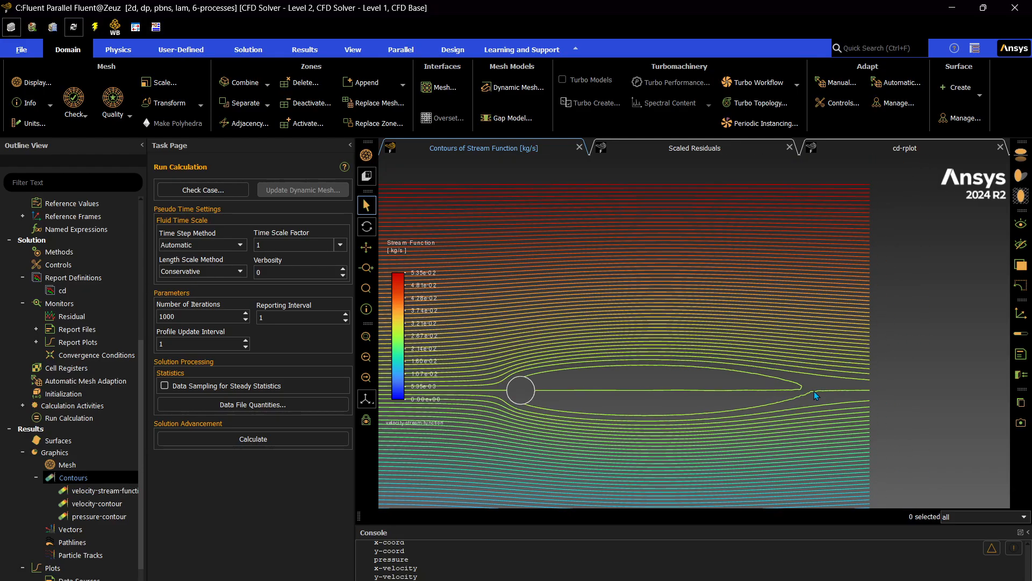
{"action": "scroll", "coordinate": [820, 390], "scroll_direction": "up", "scroll_amount": 2}
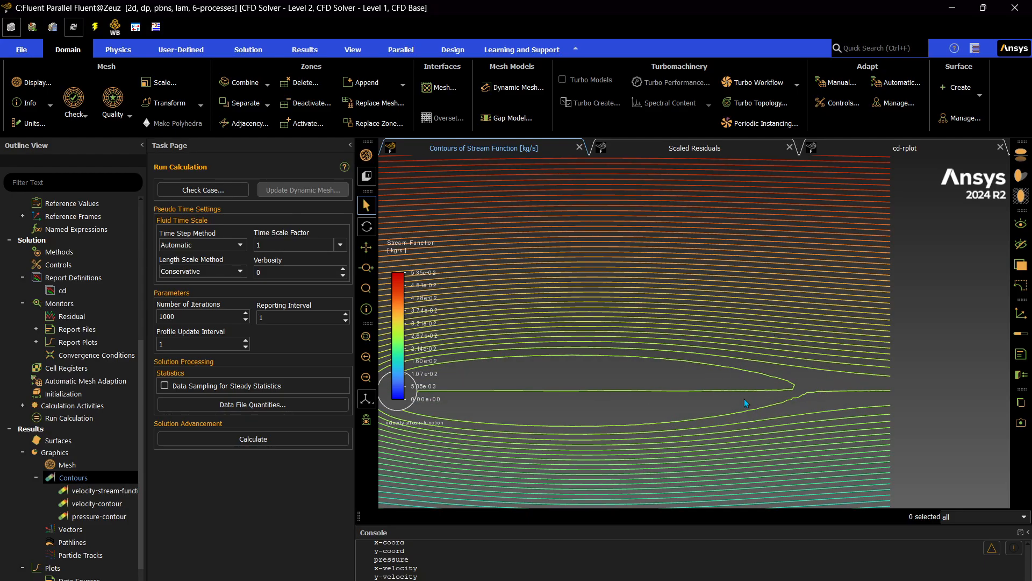
{"action": "scroll", "coordinate": [834, 404], "scroll_direction": "down", "scroll_amount": 3}
{"action": "scroll", "coordinate": [700, 402], "scroll_direction": "up", "scroll_amount": 2}
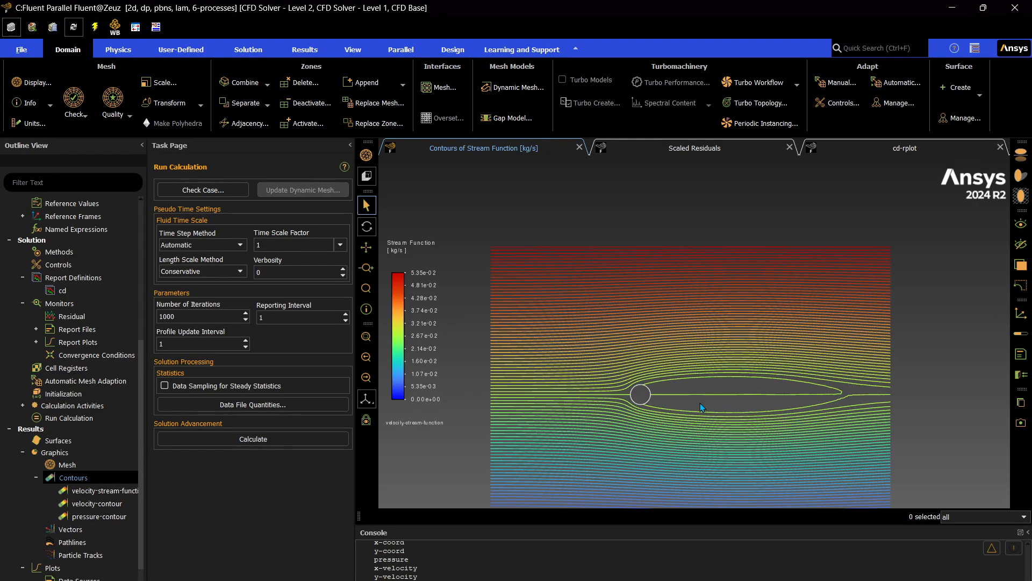
{"action": "scroll", "coordinate": [675, 395], "scroll_direction": "down", "scroll_amount": 3}
{"action": "scroll", "coordinate": [677, 417], "scroll_direction": "up", "scroll_amount": 3}
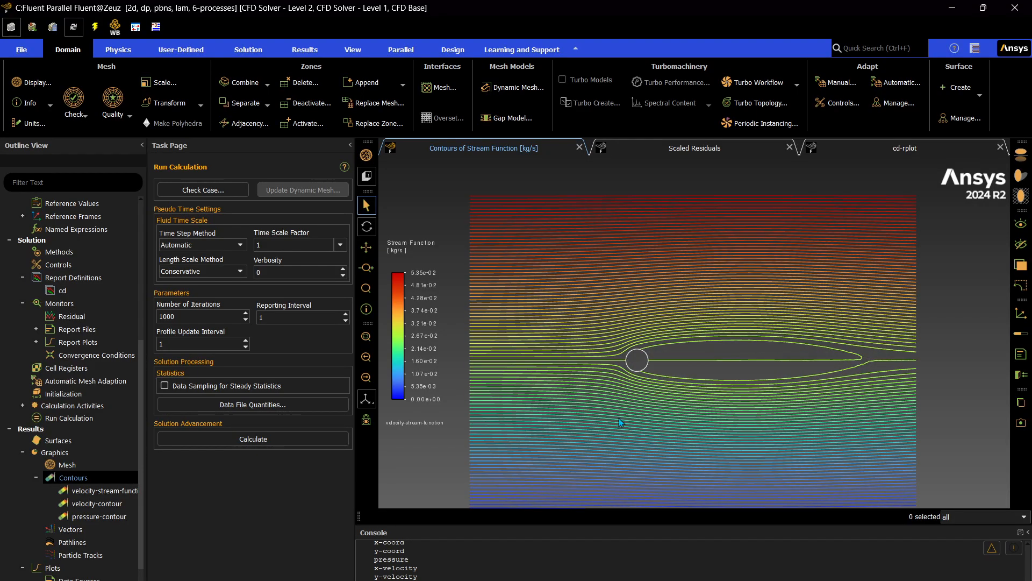